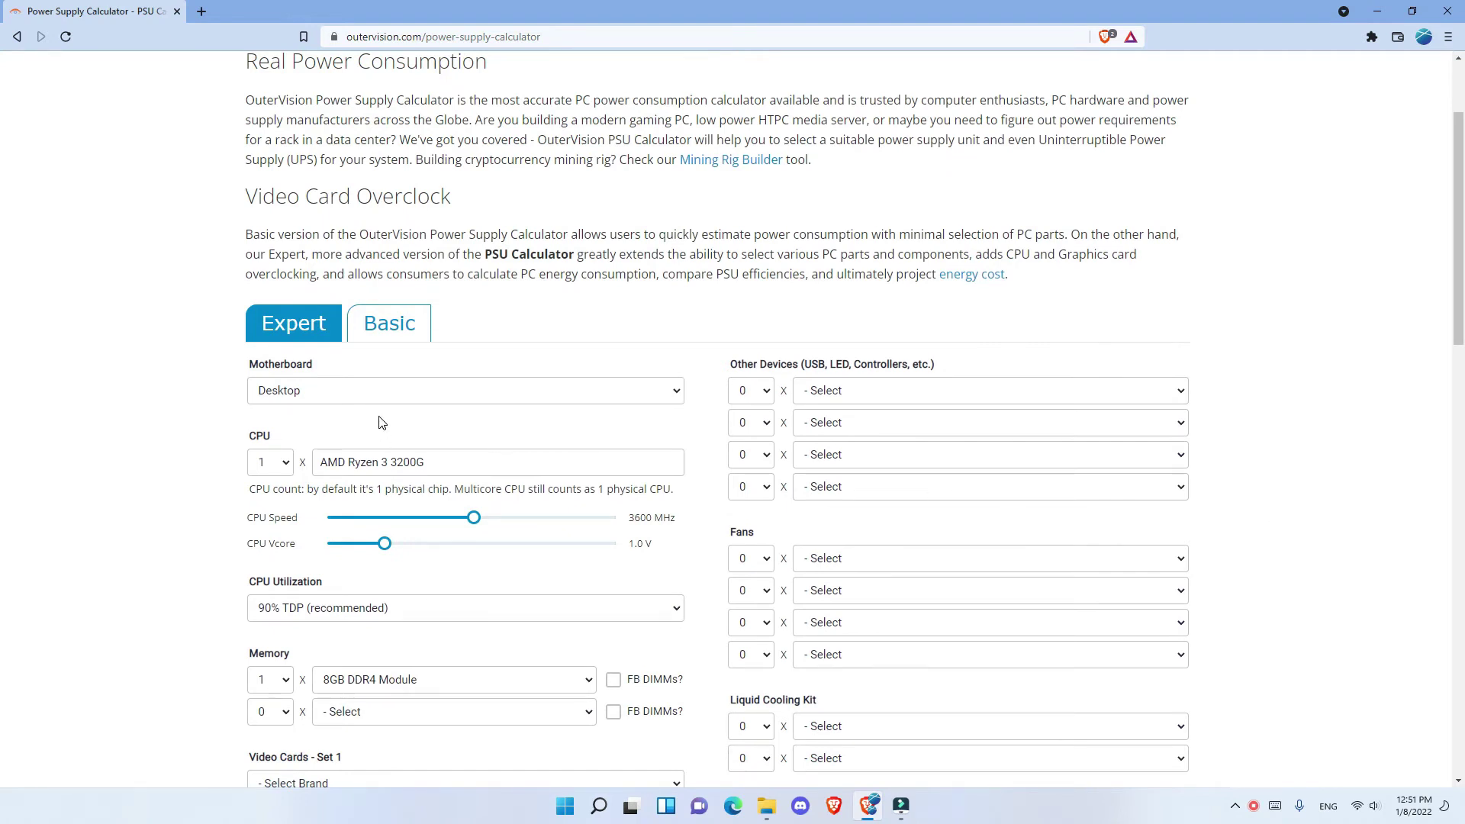
Step: Specify four AMD Radeon RX 6600 XT cards in the first video card set
{"action": "scroll", "coordinate": [375, 423], "scroll_direction": "down", "scroll_amount": 1}
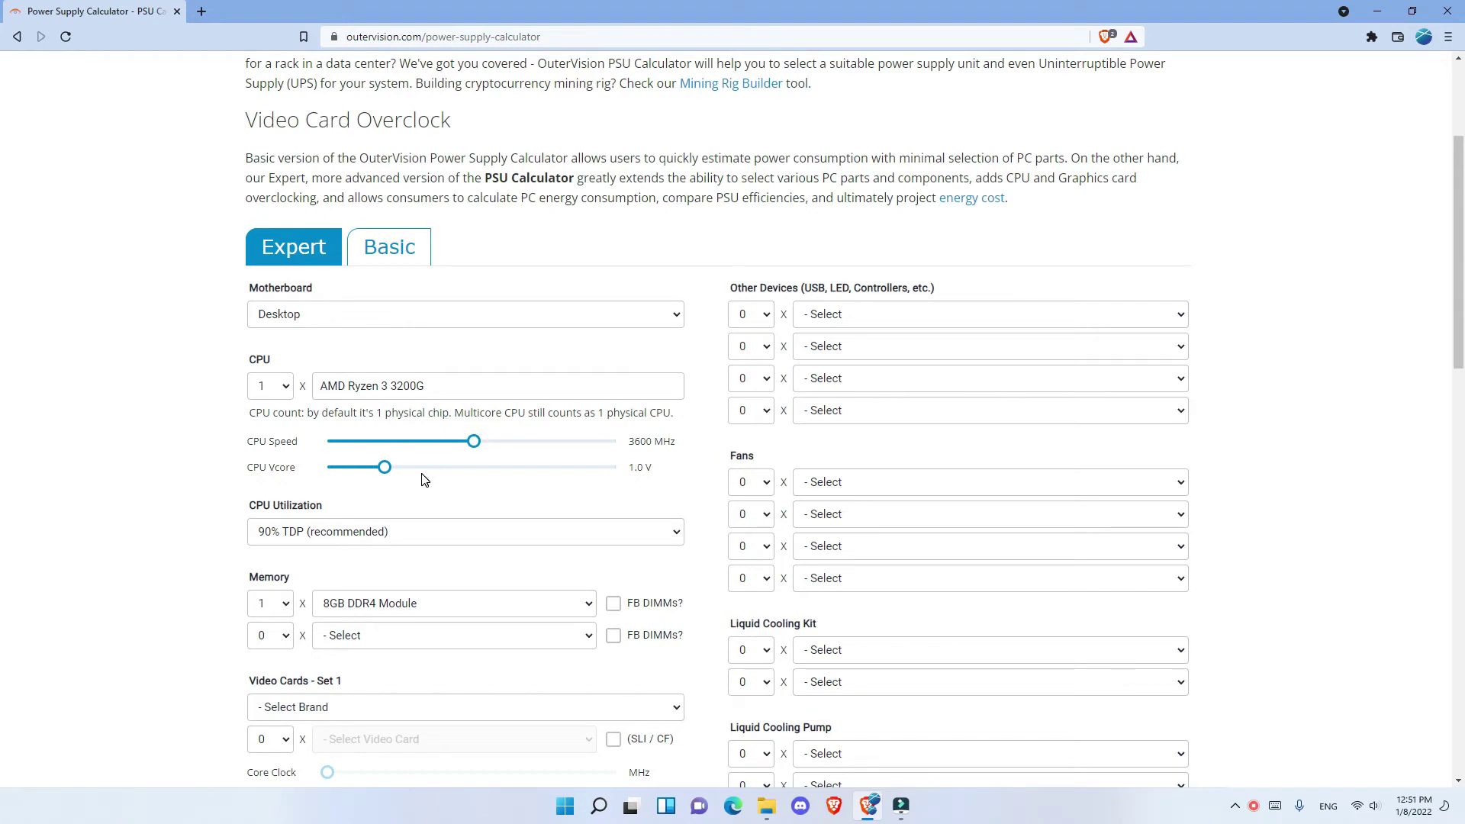
{"action": "scroll", "coordinate": [507, 503], "scroll_direction": "down", "scroll_amount": 2}
{"action": "scroll", "coordinate": [489, 496], "scroll_direction": "down", "scroll_amount": 1}
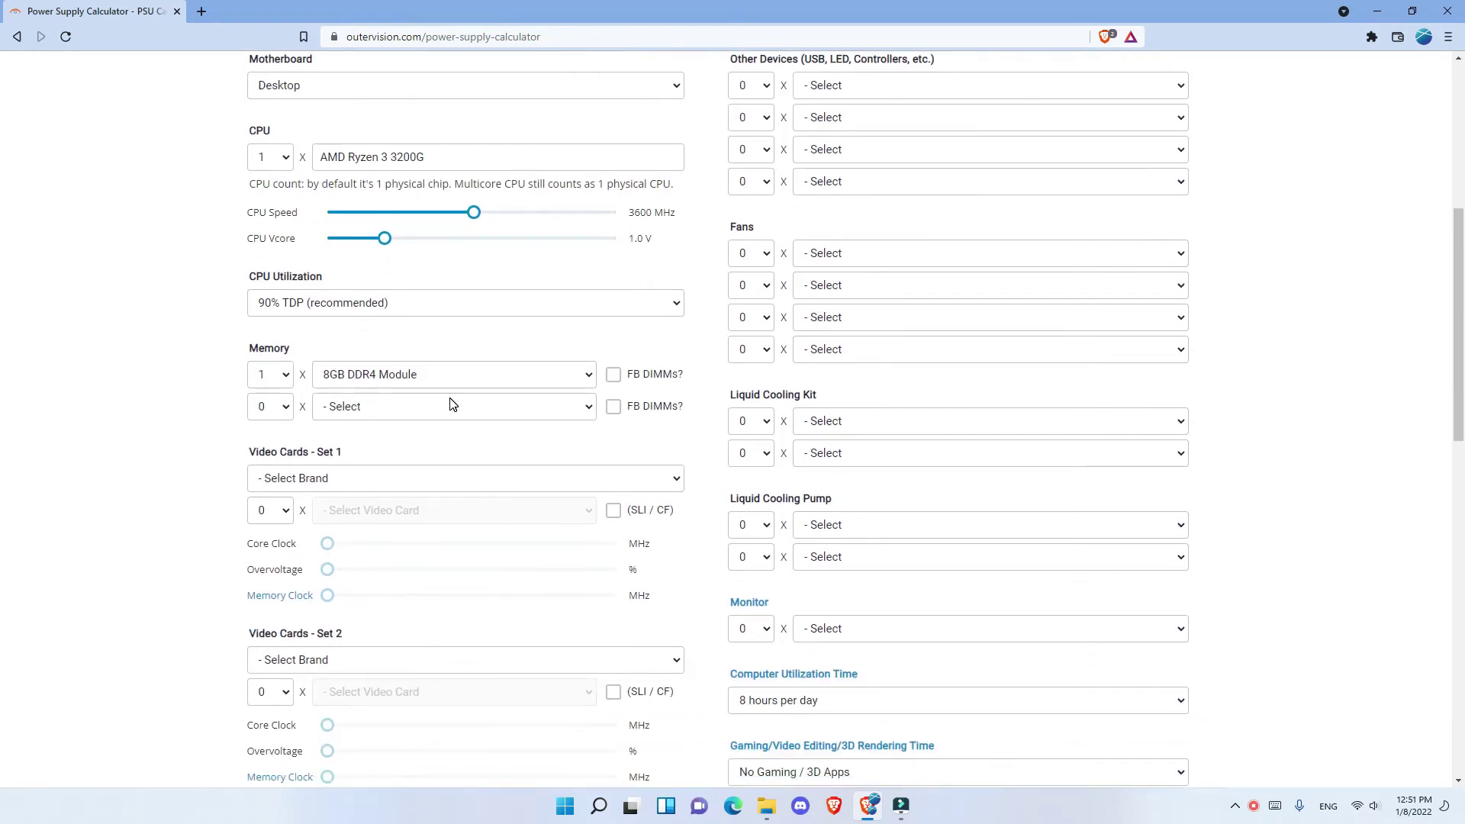
{"action": "scroll", "coordinate": [465, 468], "scroll_direction": "down", "scroll_amount": 2}
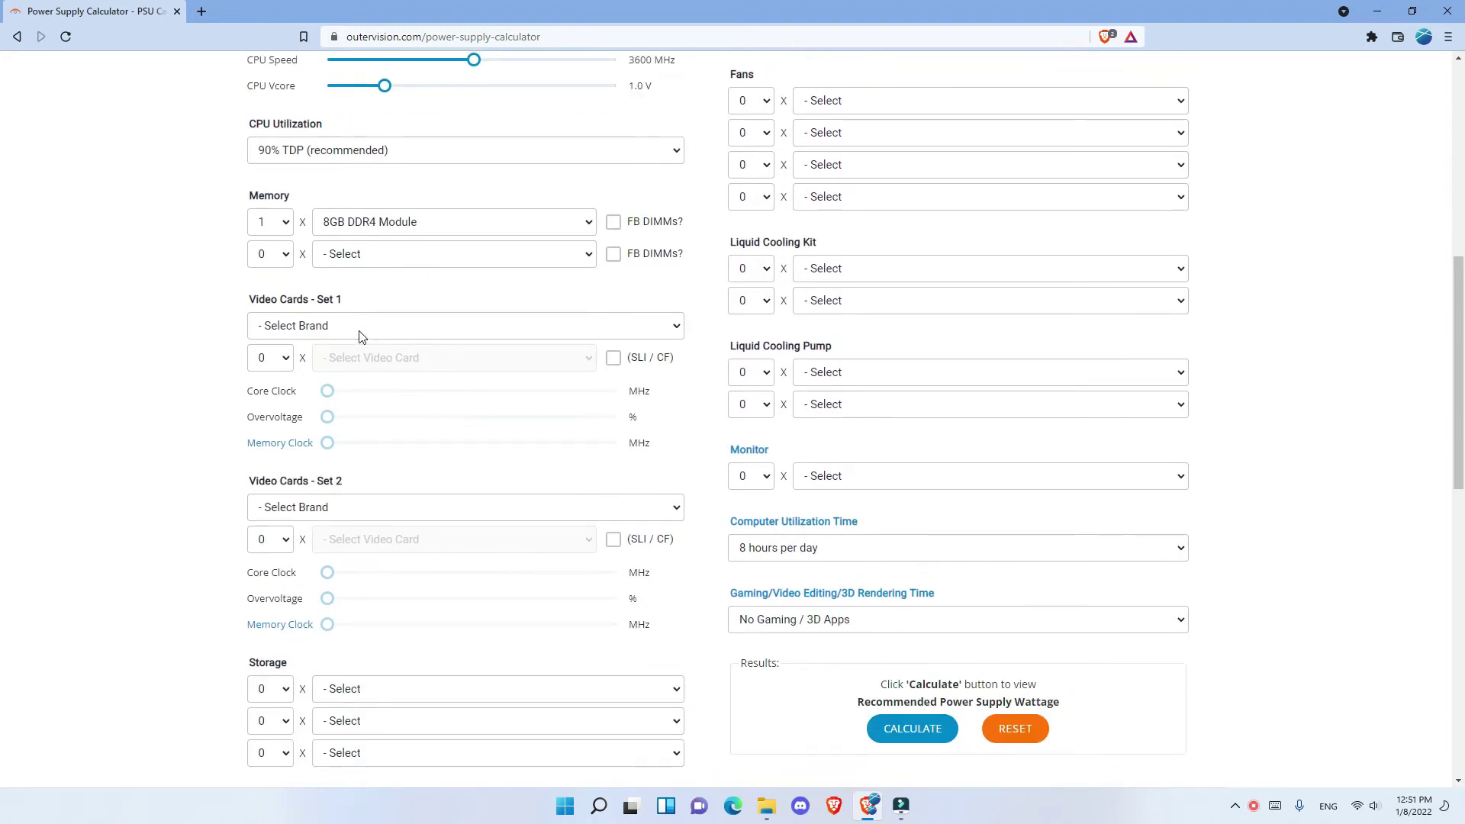
{"action": "left_click", "coordinate": [320, 325]}
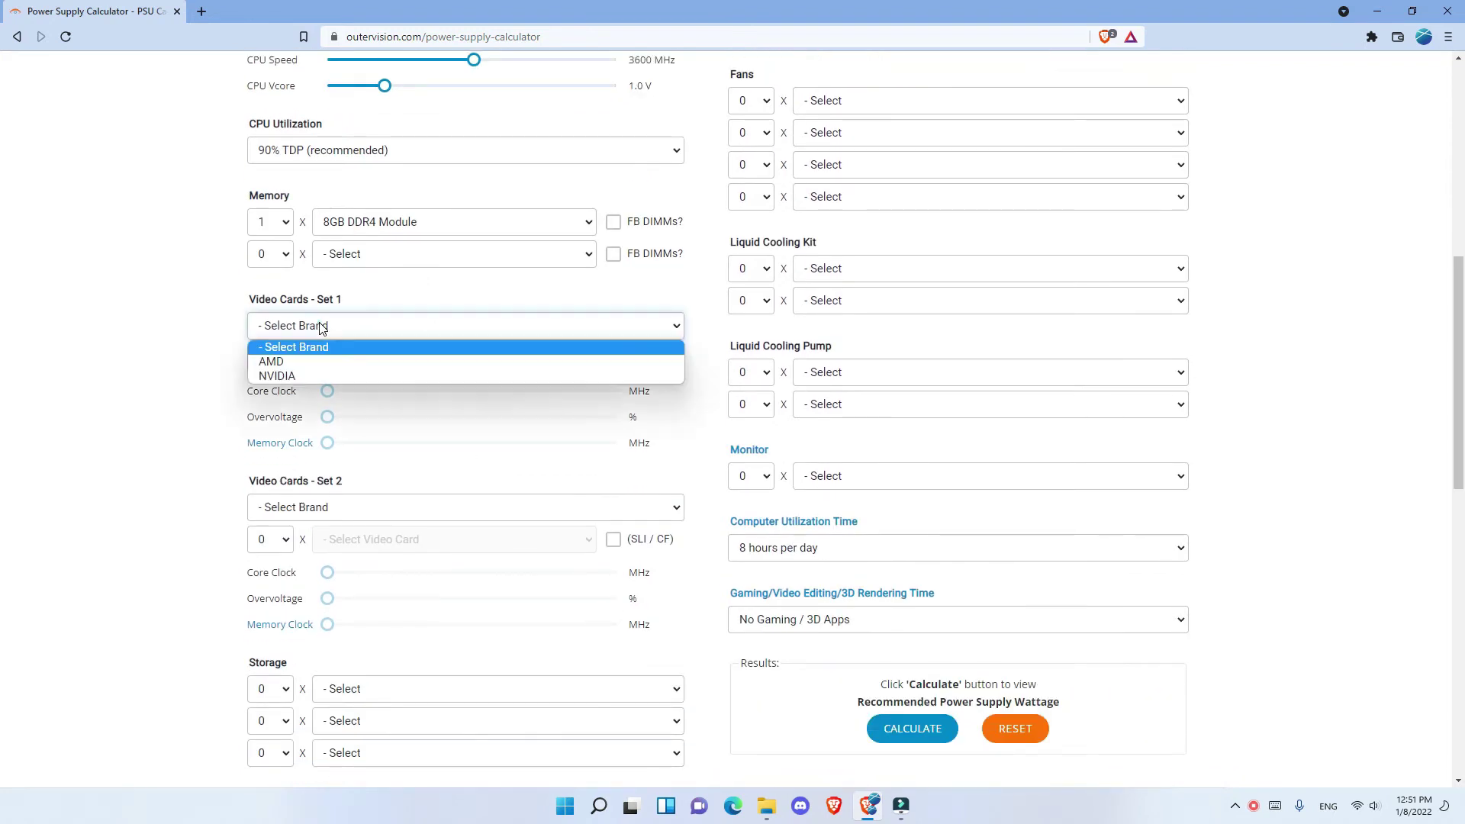
{"action": "left_click", "coordinate": [331, 361]}
{"action": "left_click", "coordinate": [270, 358]}
{"action": "left_click", "coordinate": [279, 422]}
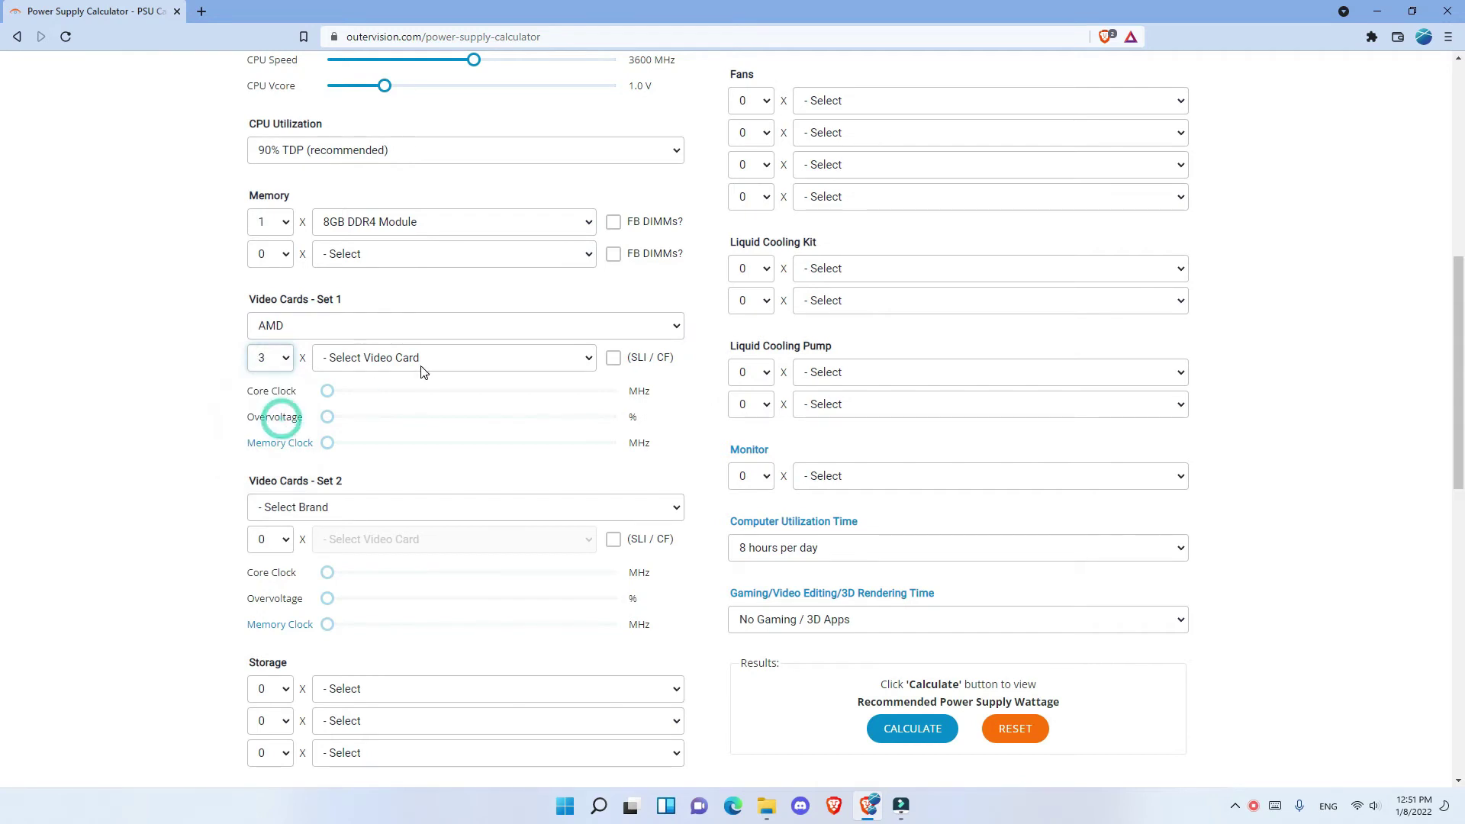
{"action": "left_click", "coordinate": [419, 365]}
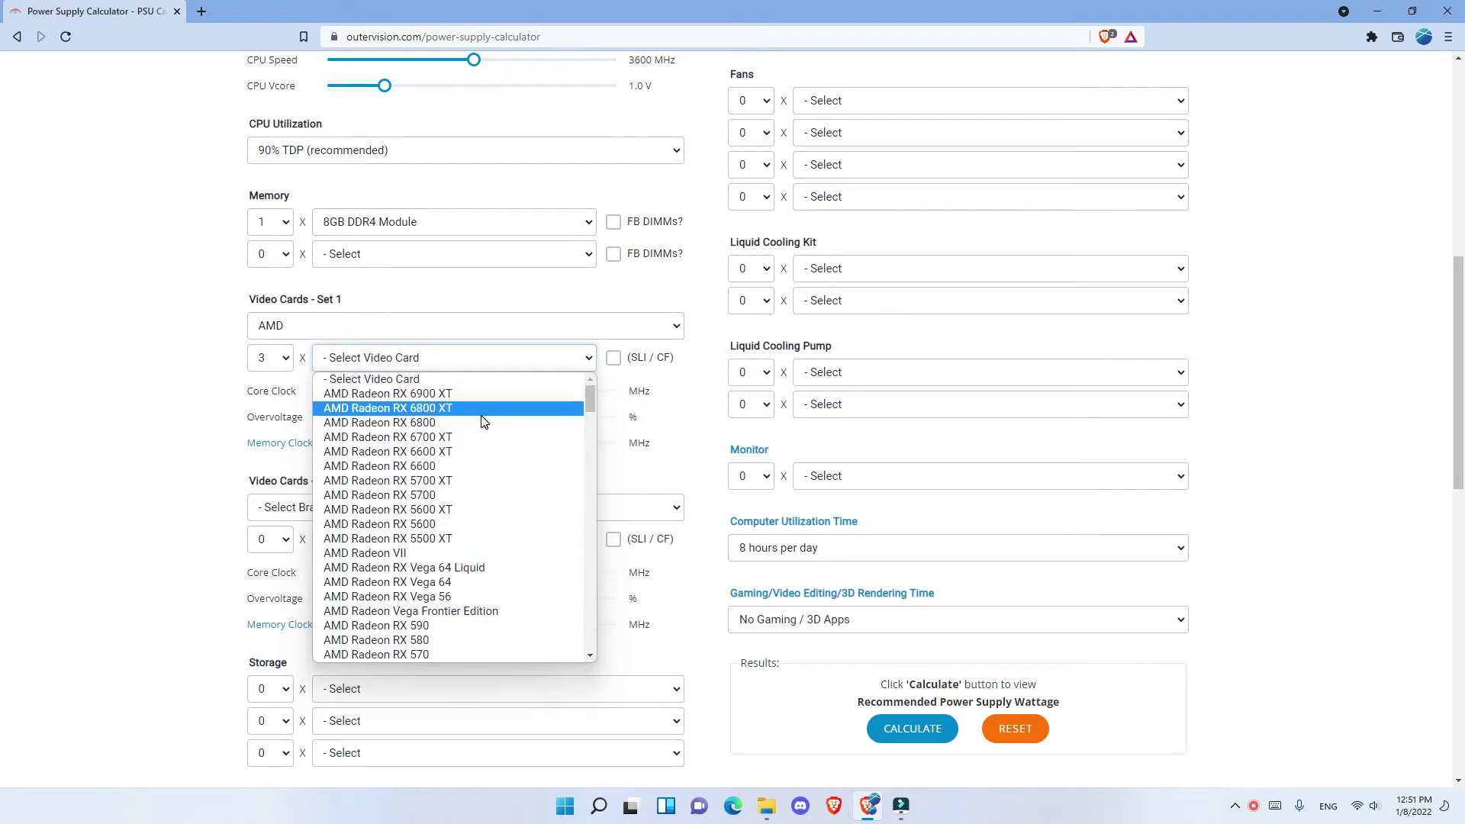
{"action": "left_click", "coordinate": [465, 451]}
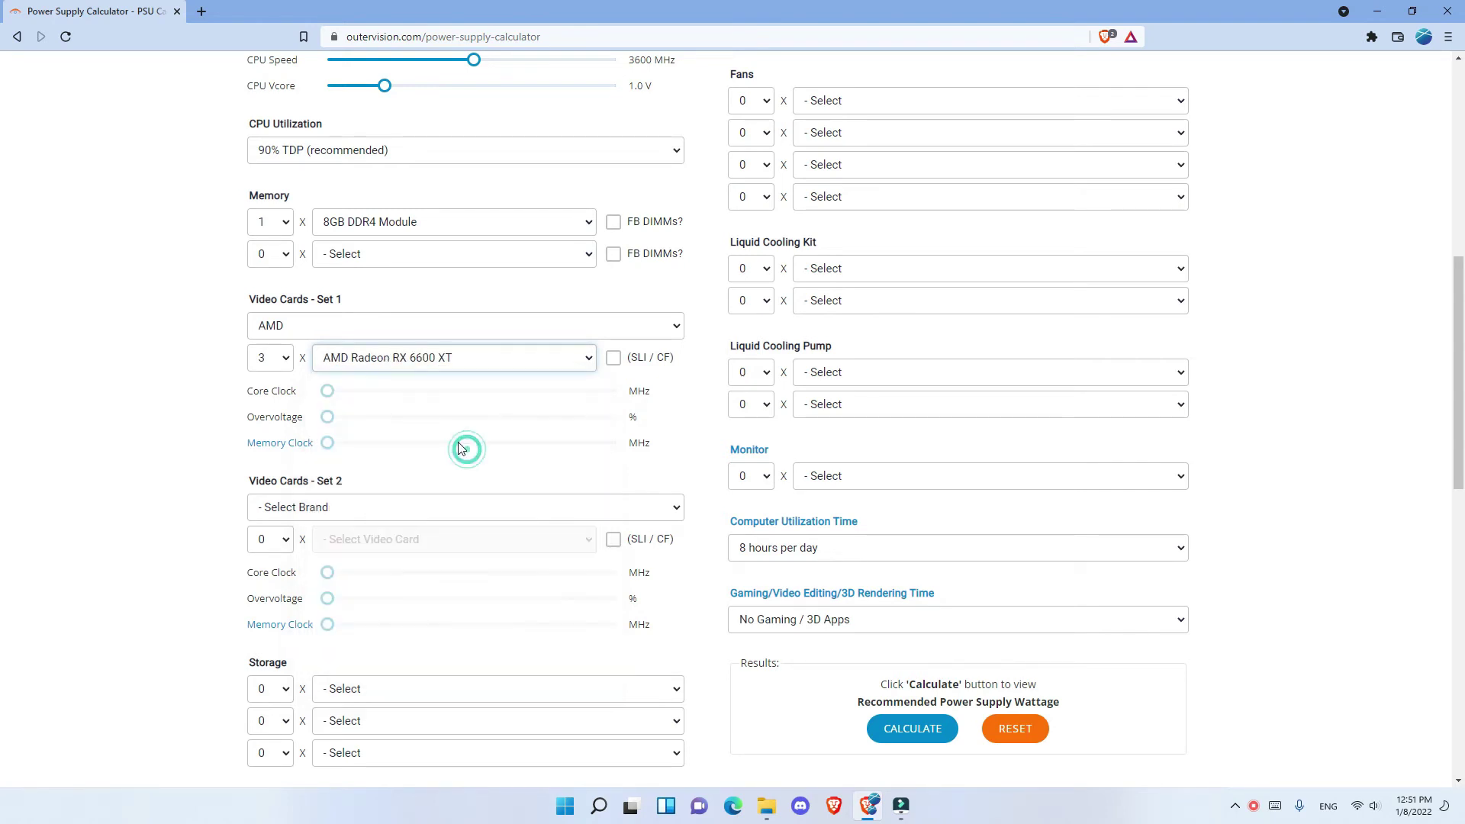
{"action": "left_click", "coordinate": [290, 365]}
{"action": "left_click", "coordinate": [282, 432]}
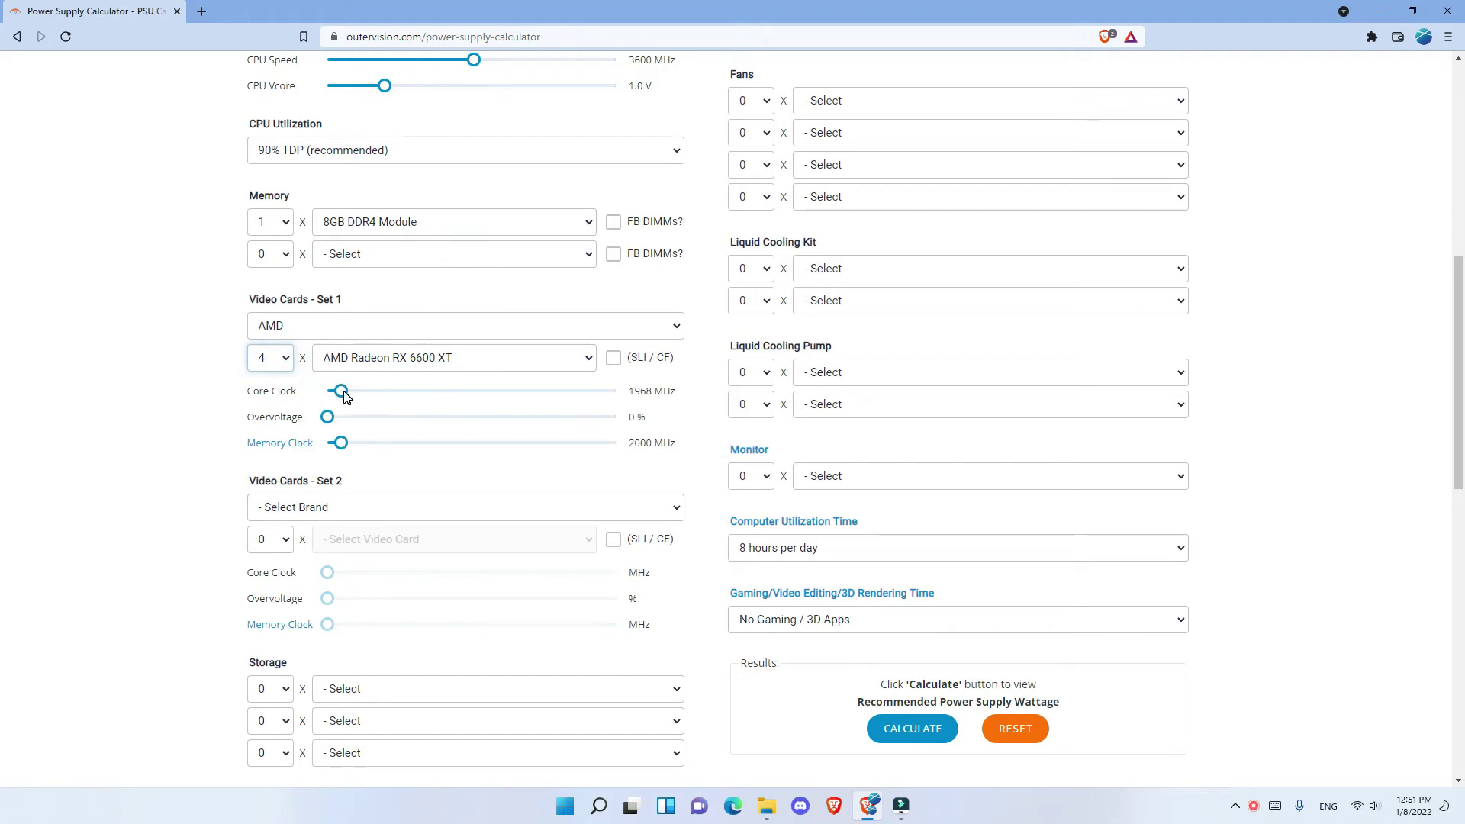
Step: Set the first video card set's core clock to 1918 MHz and its memory clock to 2258 MHz
{"action": "left_click_drag", "start_coordinate": [344, 395], "coordinate": [297, 404]}
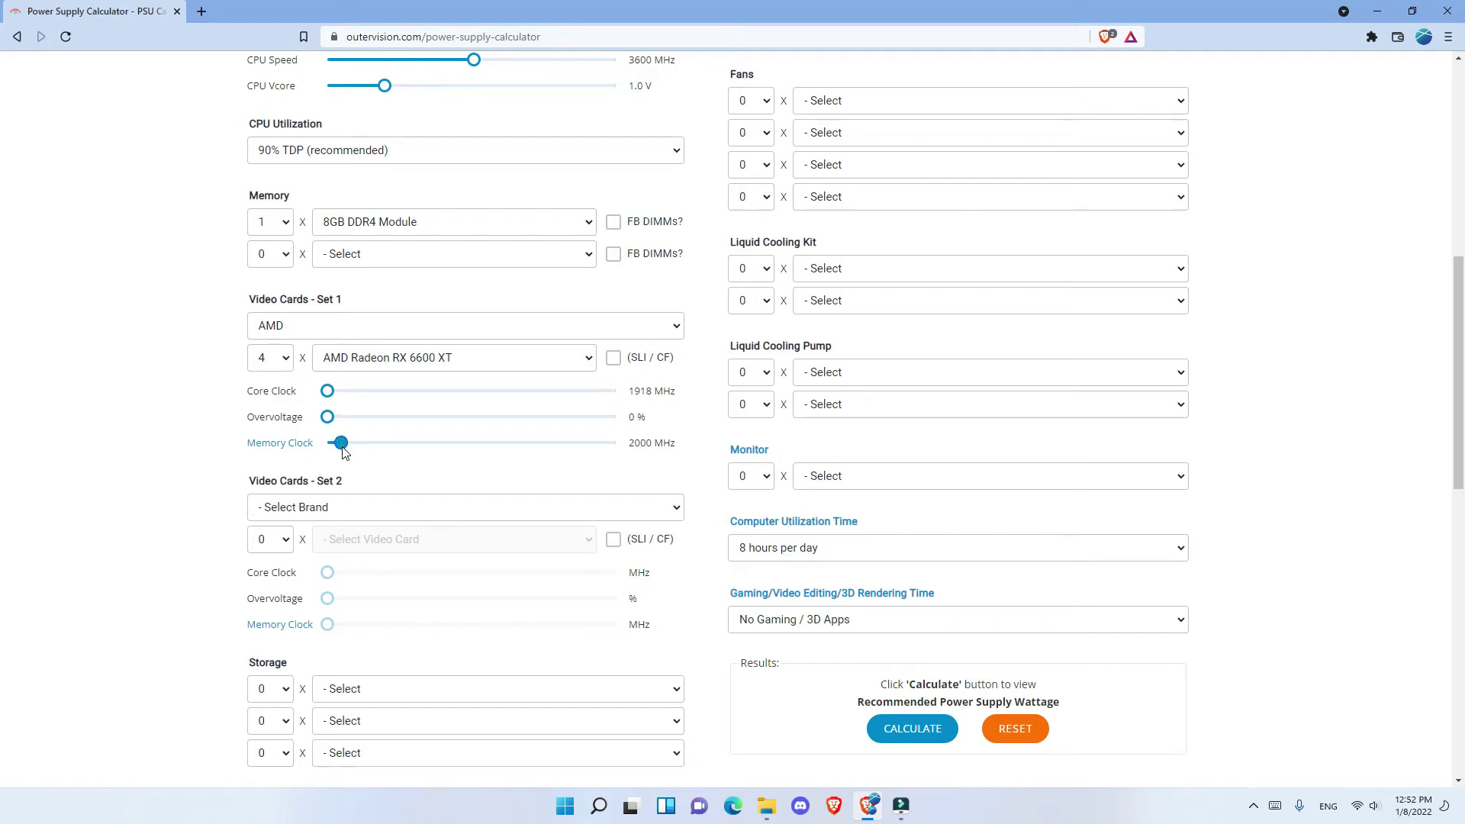
{"action": "left_click_drag", "start_coordinate": [341, 443], "coordinate": [415, 450]}
{"action": "scroll", "coordinate": [438, 481], "scroll_direction": "down", "scroll_amount": 2}
{"action": "scroll", "coordinate": [441, 479], "scroll_direction": "up", "scroll_amount": 2}
Step: Specify two AMD Radeon RX 6600 XT cards in the second video card set
{"action": "left_click", "coordinate": [304, 507]}
{"action": "left_click", "coordinate": [309, 548]}
{"action": "left_click", "coordinate": [283, 542]}
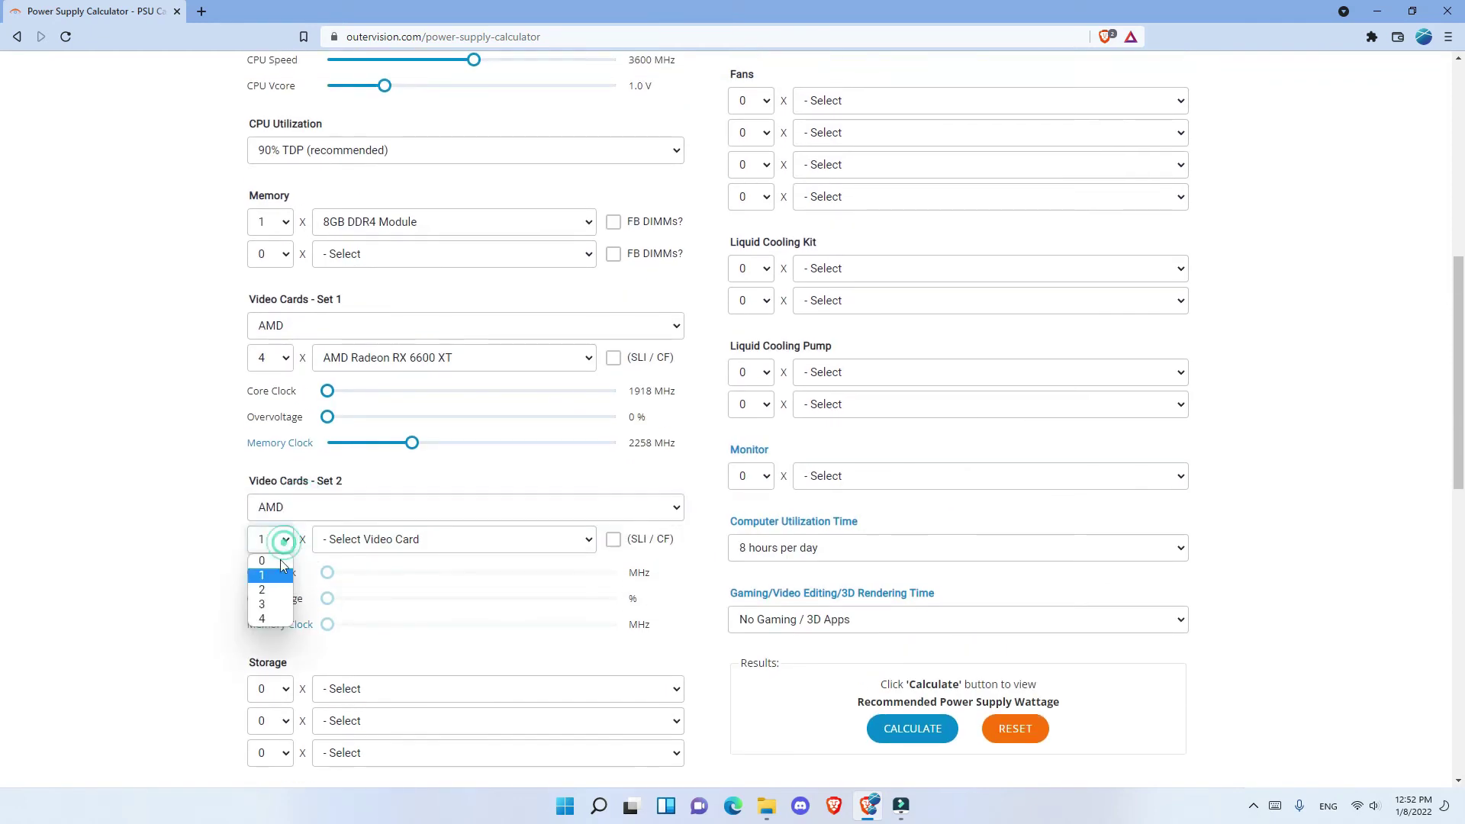
{"action": "left_click", "coordinate": [276, 583]}
{"action": "left_click", "coordinate": [394, 541]}
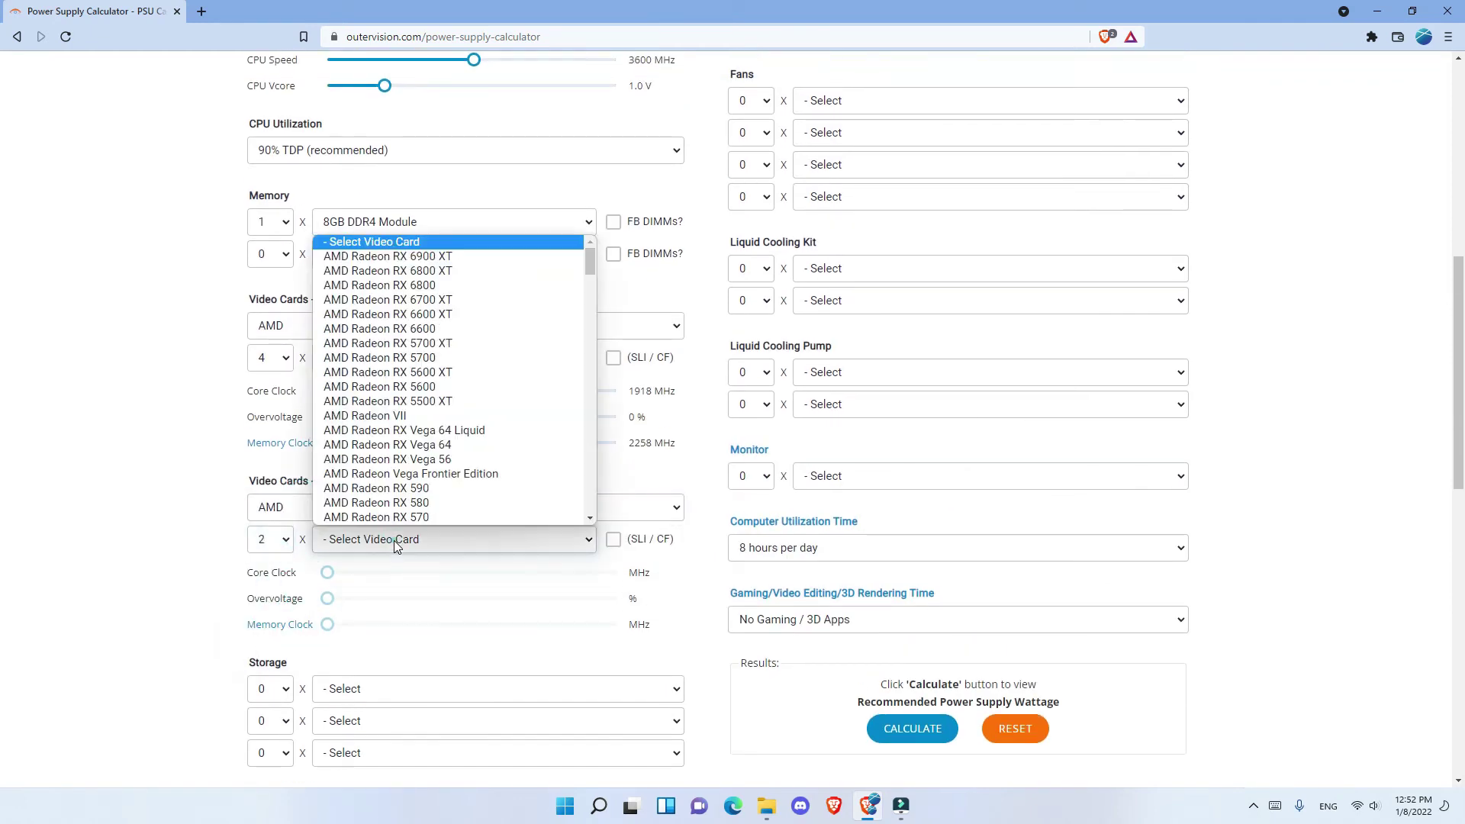
{"action": "left_click", "coordinate": [489, 313]}
Step: Set the second video card set's core clock to 1918 MHz and its memory clock to 2246 MHz
{"action": "scroll", "coordinate": [560, 390], "scroll_direction": "down", "scroll_amount": 2}
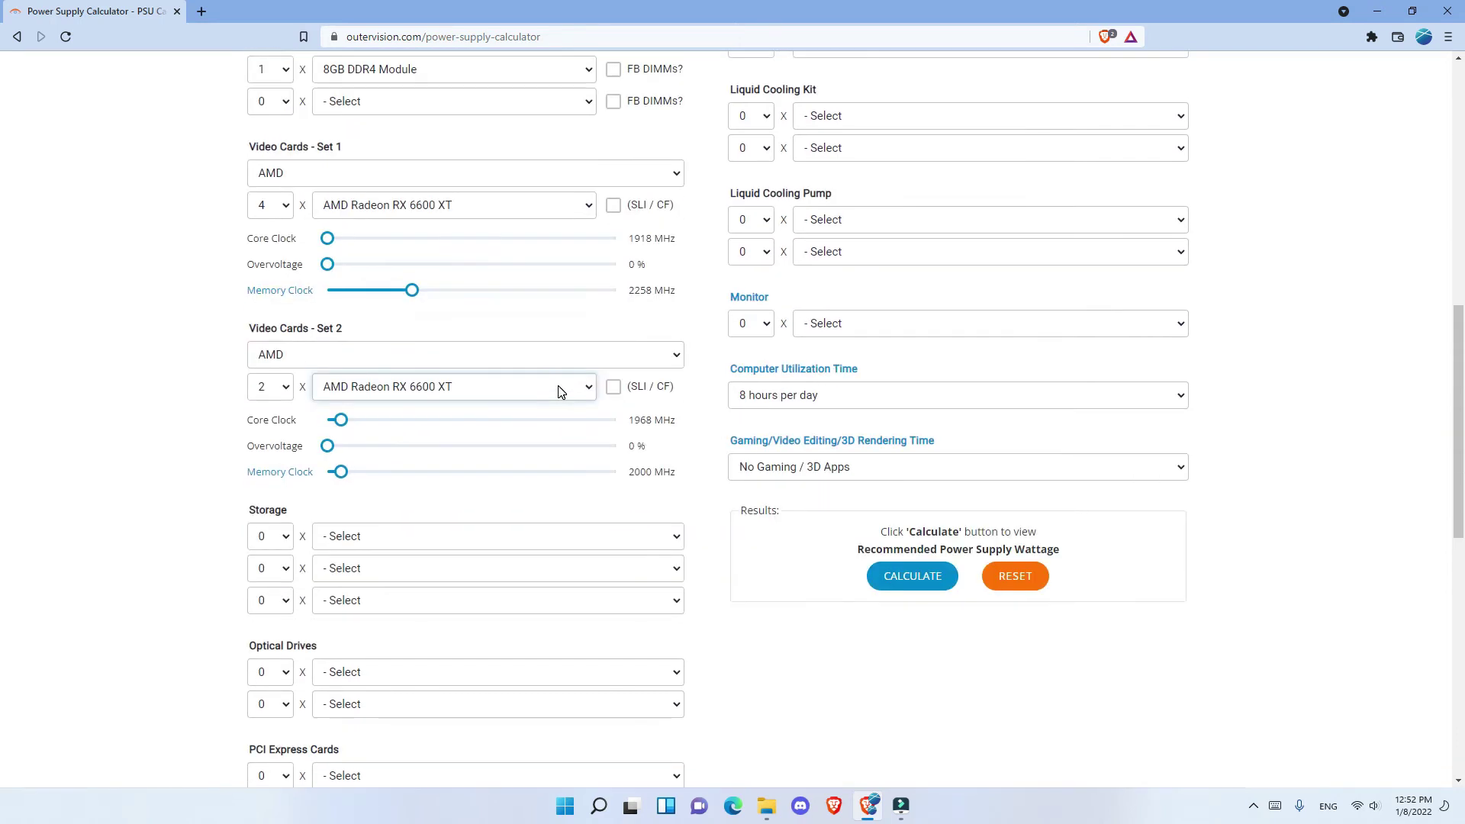
{"action": "left_click_drag", "start_coordinate": [341, 420], "coordinate": [328, 420]}
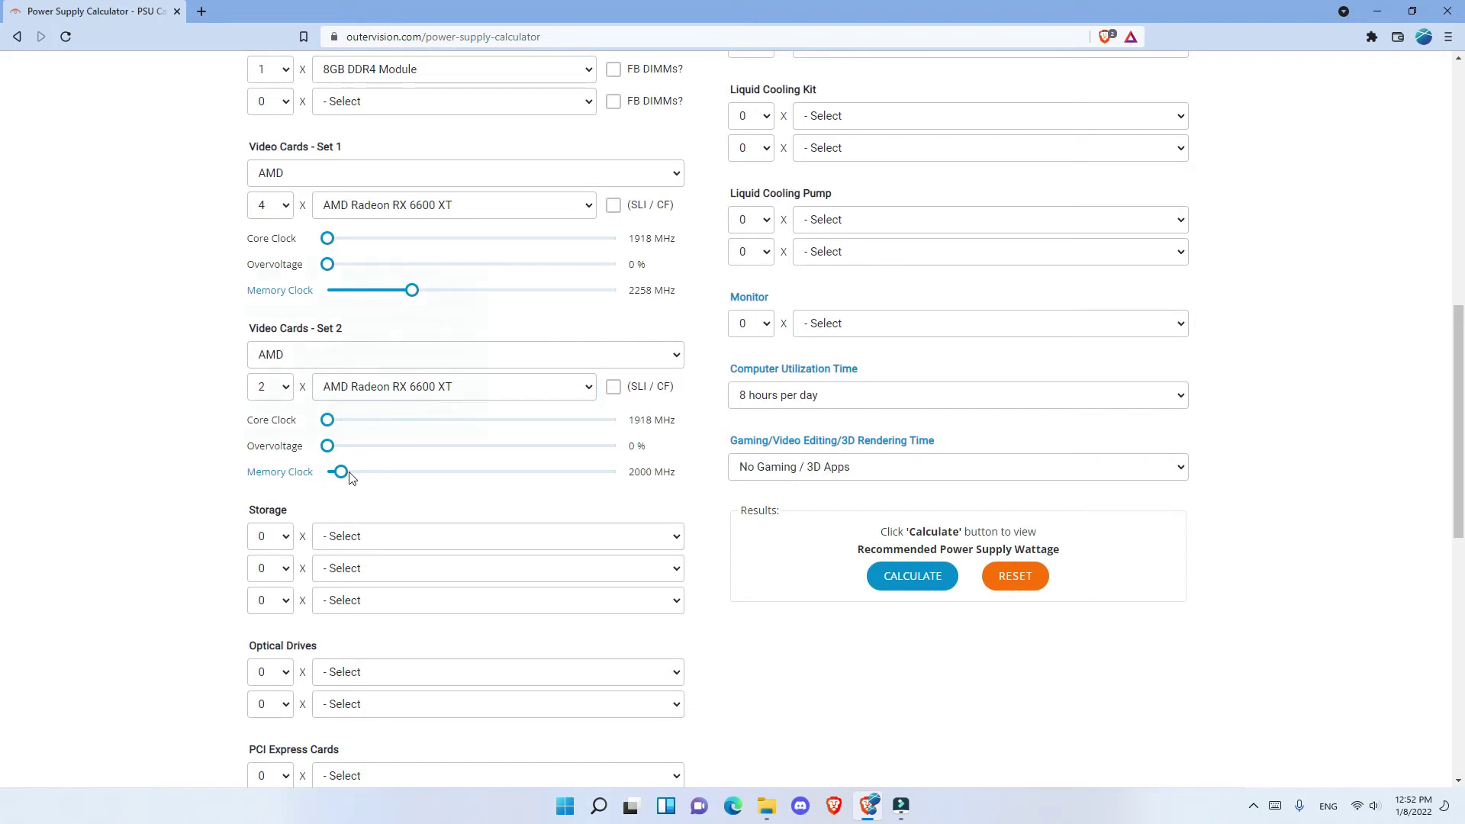
{"action": "left_click_drag", "start_coordinate": [343, 472], "coordinate": [411, 471]}
Step: Add one SATA SSD as the first storage device
{"action": "scroll", "coordinate": [576, 500], "scroll_direction": "down", "scroll_amount": 2}
{"action": "scroll", "coordinate": [571, 486], "scroll_direction": "down", "scroll_amount": 1}
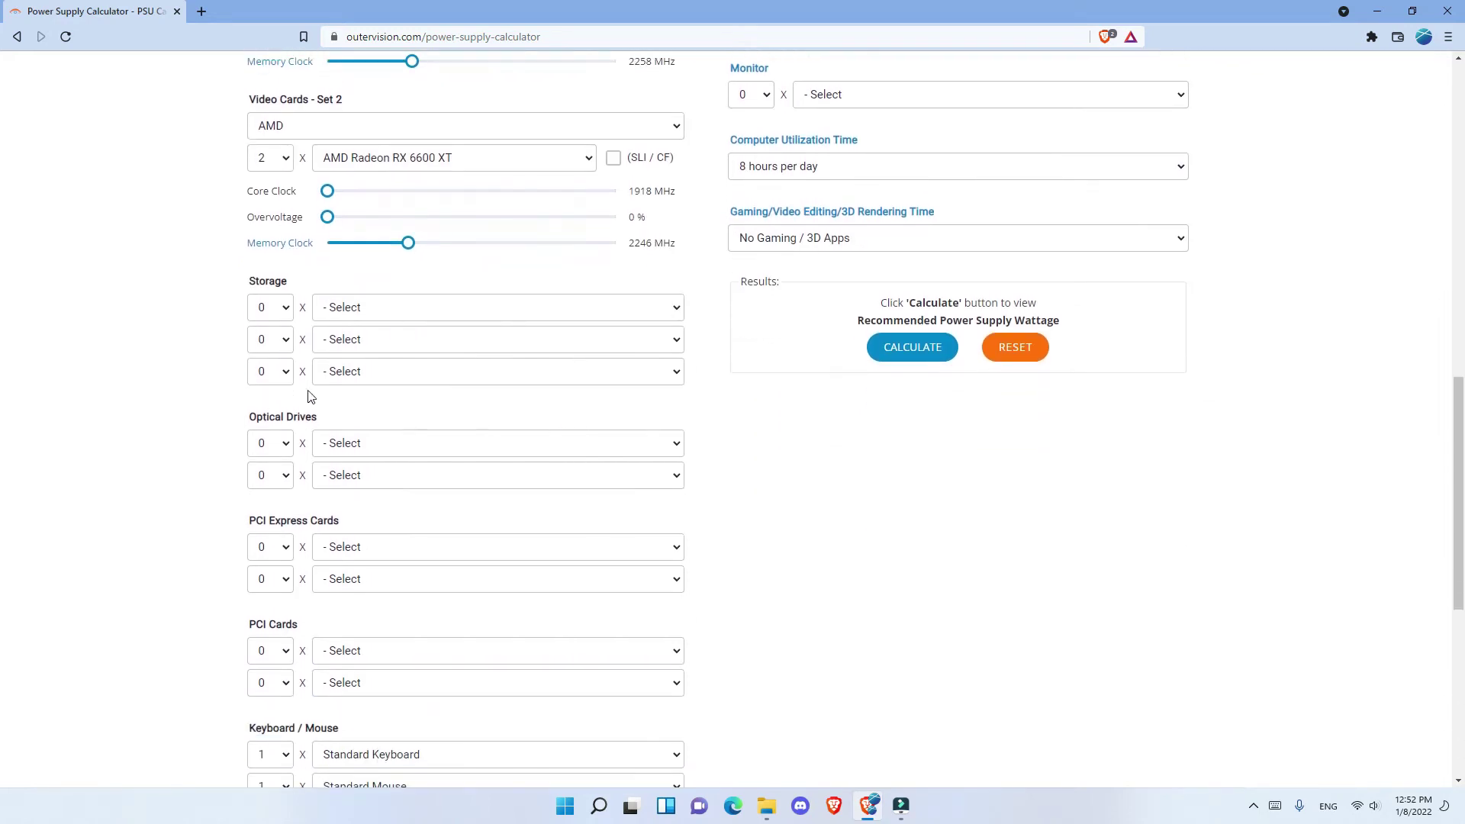
{"action": "left_click", "coordinate": [275, 307]}
{"action": "left_click", "coordinate": [269, 336]}
{"action": "left_click", "coordinate": [396, 308]}
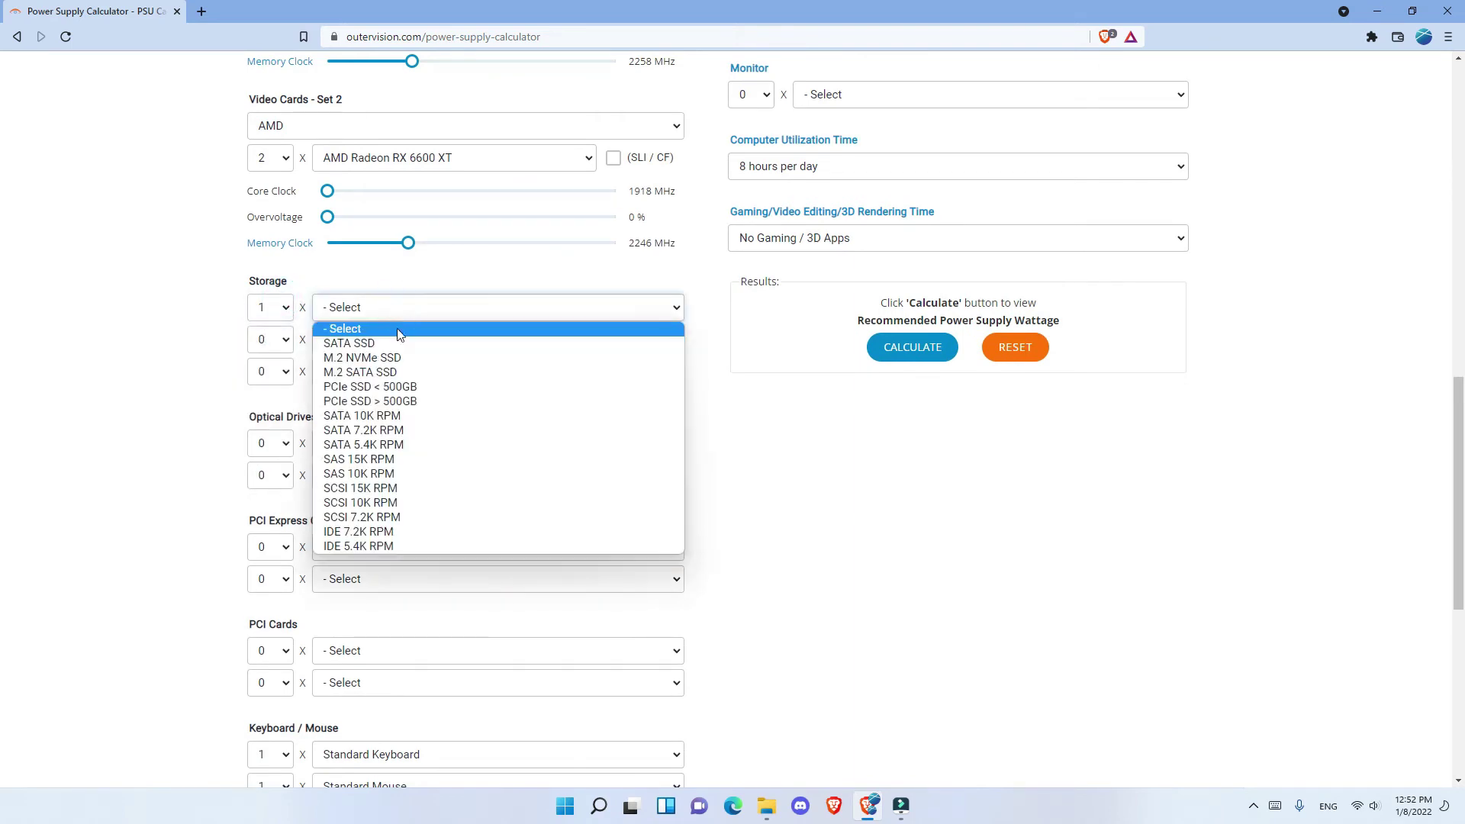
{"action": "left_click", "coordinate": [397, 342]}
Step: Examine the available options for optical drives and PCI Express cards and the keyboard and mouse entries
{"action": "scroll", "coordinate": [480, 379], "scroll_direction": "down", "scroll_amount": 2}
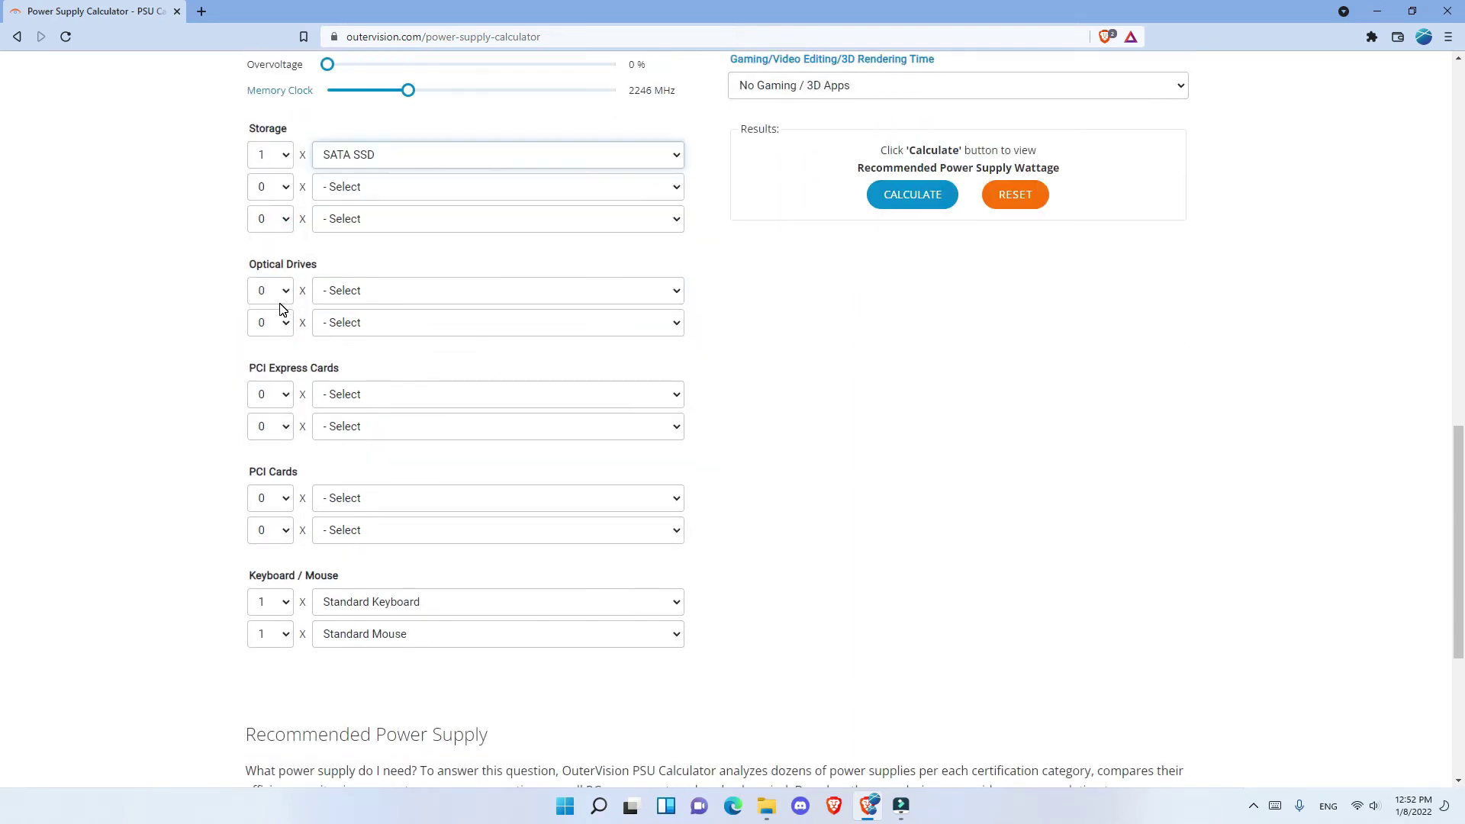
{"action": "left_click", "coordinate": [278, 292]}
{"action": "left_click", "coordinate": [267, 310]}
{"action": "left_click", "coordinate": [389, 292]}
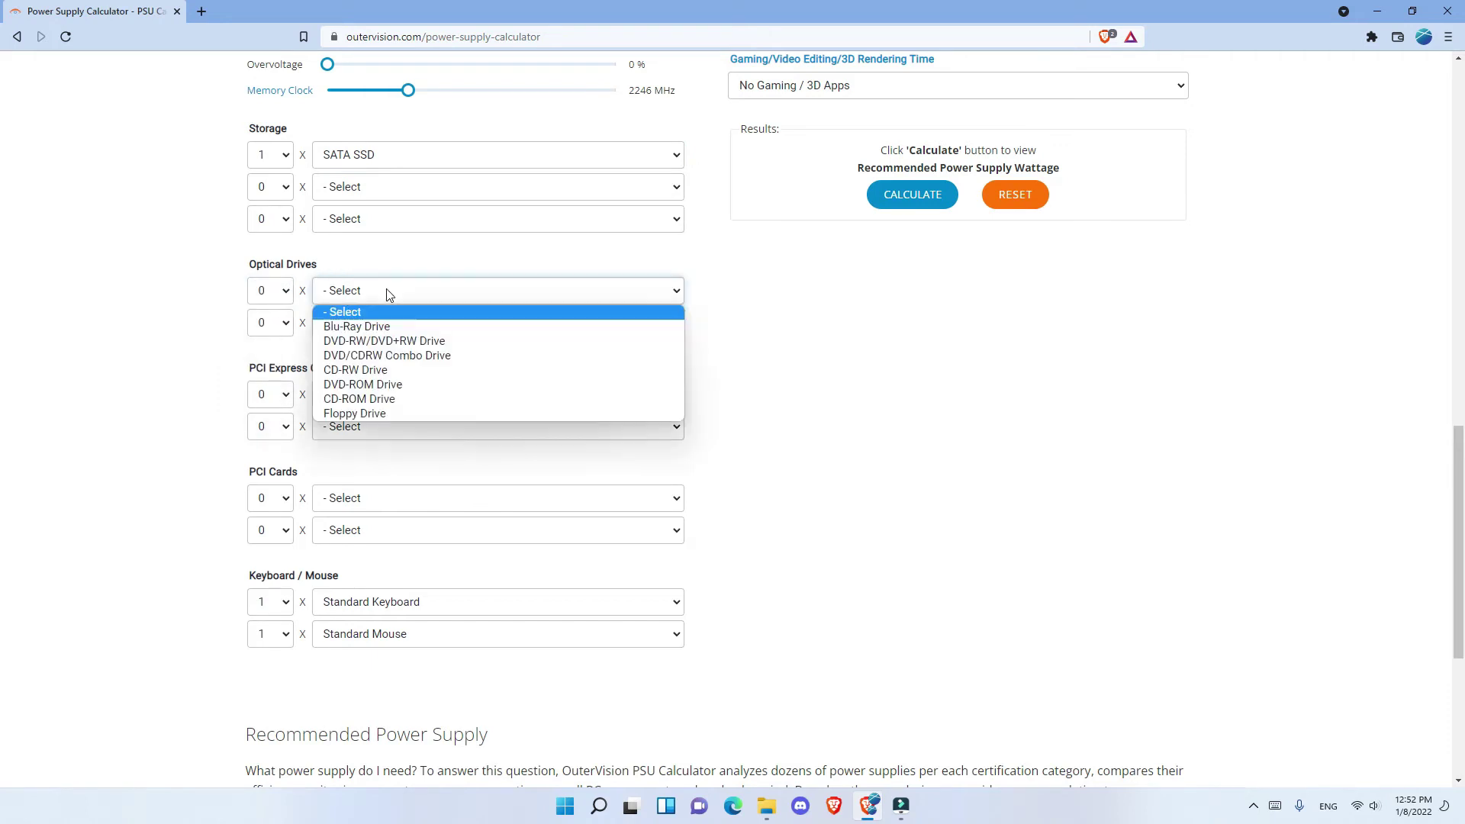
{"action": "left_click", "coordinate": [386, 290]}
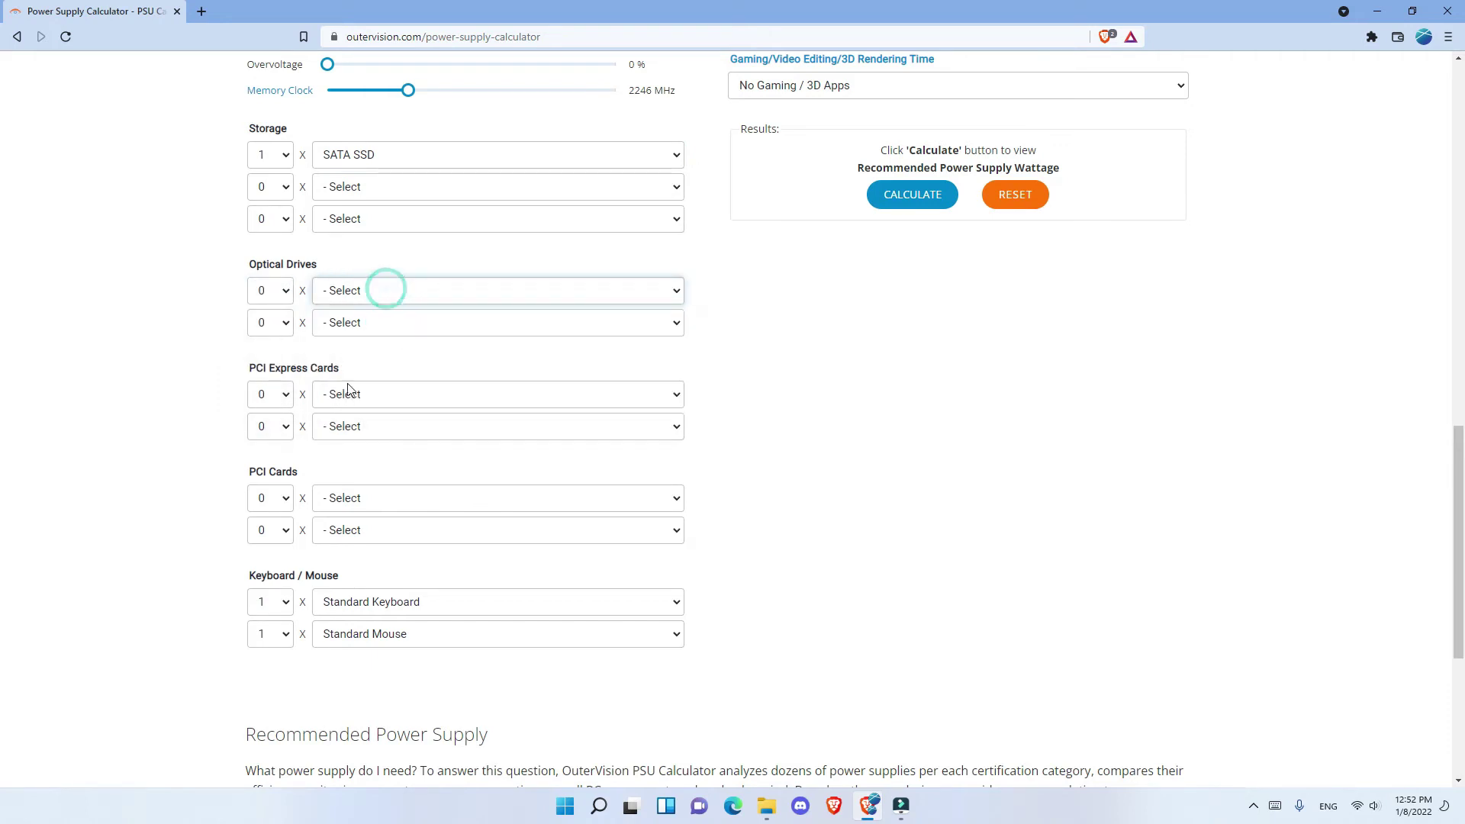
{"action": "left_click", "coordinate": [282, 396]}
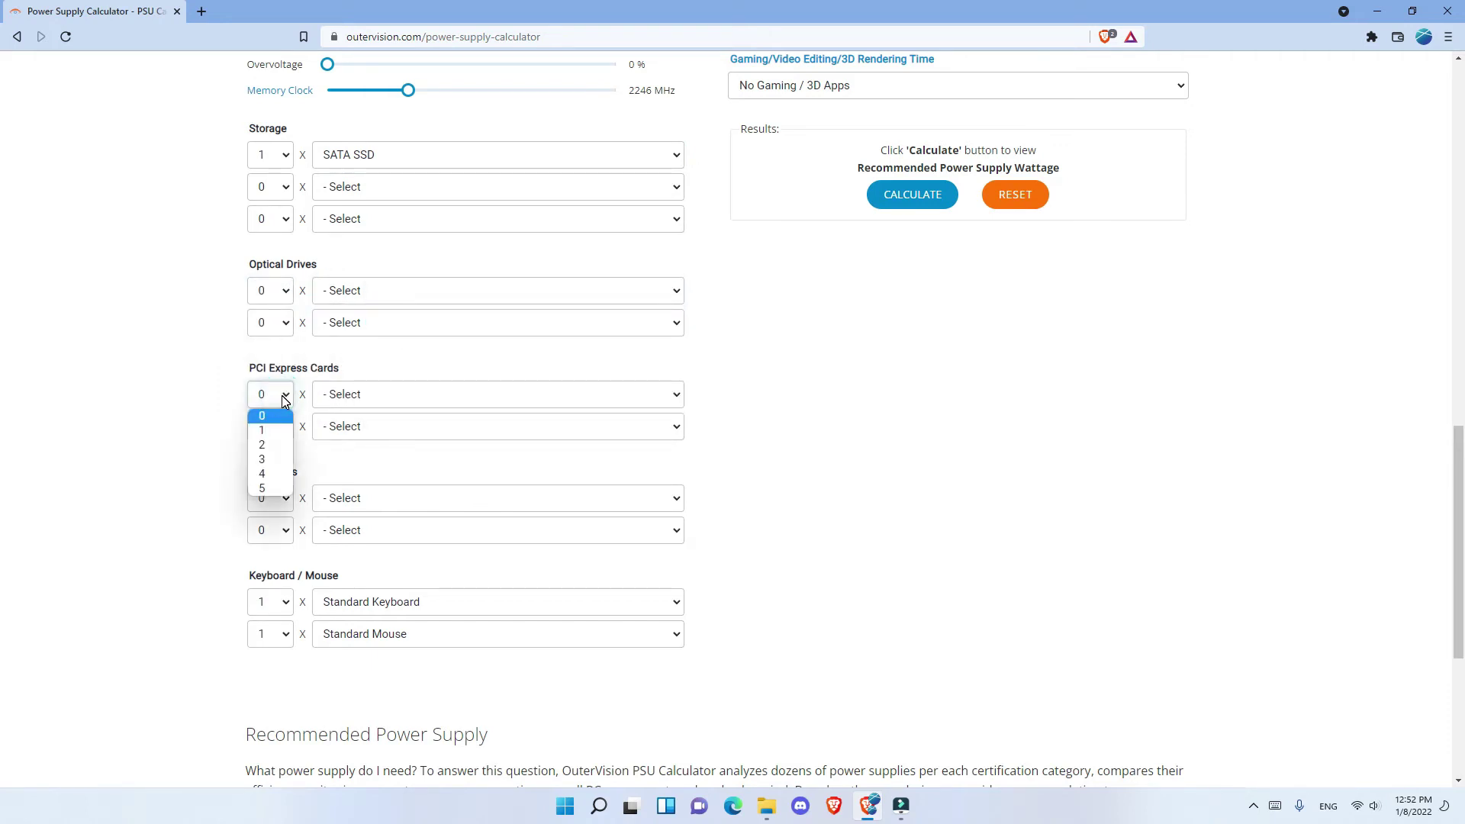
{"action": "left_click", "coordinate": [280, 395]}
{"action": "scroll", "coordinate": [925, 443], "scroll_direction": "down", "scroll_amount": 1}
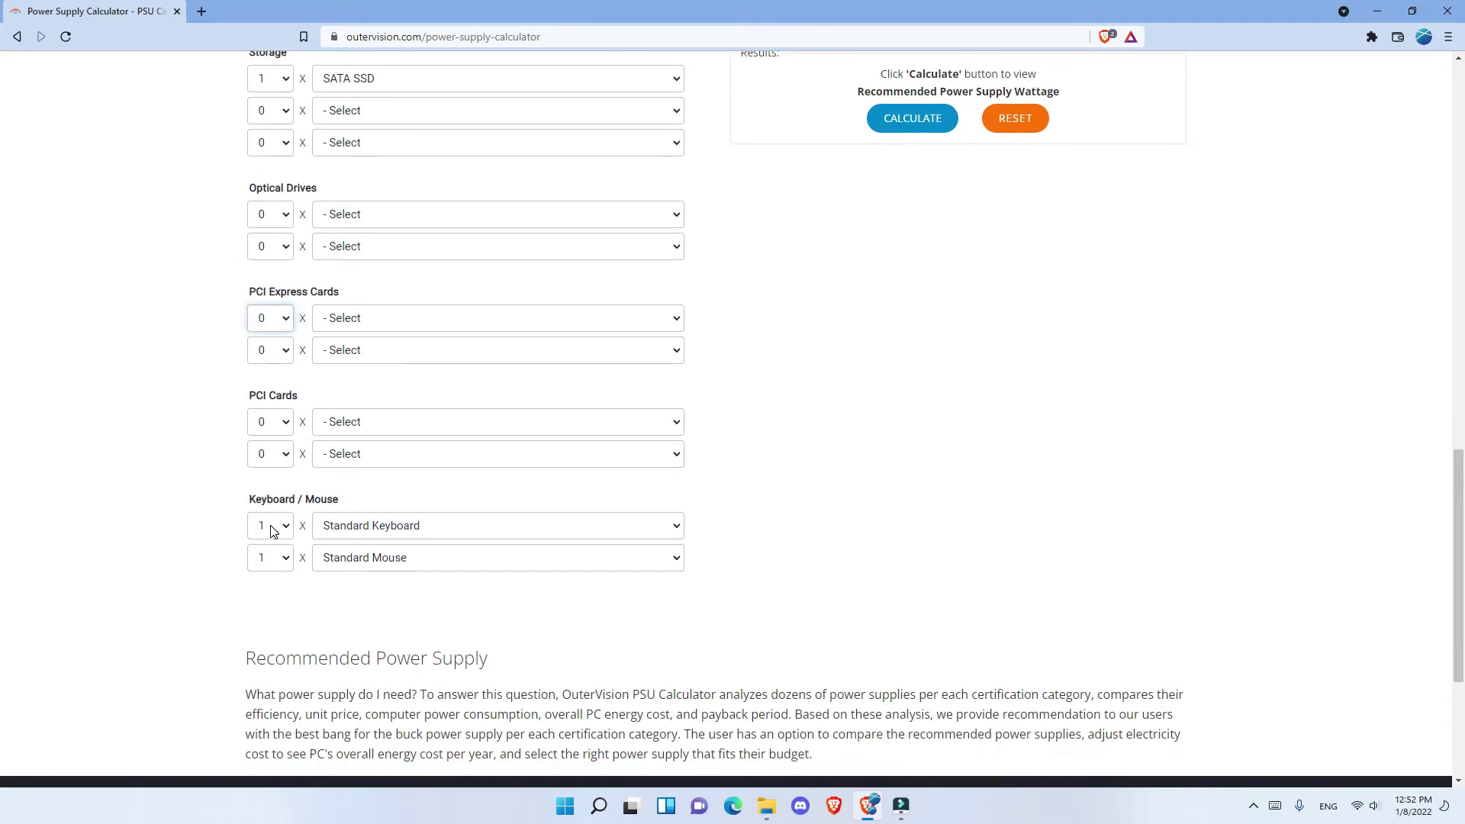
{"action": "scroll", "coordinate": [827, 555], "scroll_direction": "up", "scroll_amount": 1}
Step: Under Other Devices, add five USB 3.0 devices in the first row and one USB 3.0 device in the second
{"action": "scroll", "coordinate": [827, 555], "scroll_direction": "up", "scroll_amount": 13}
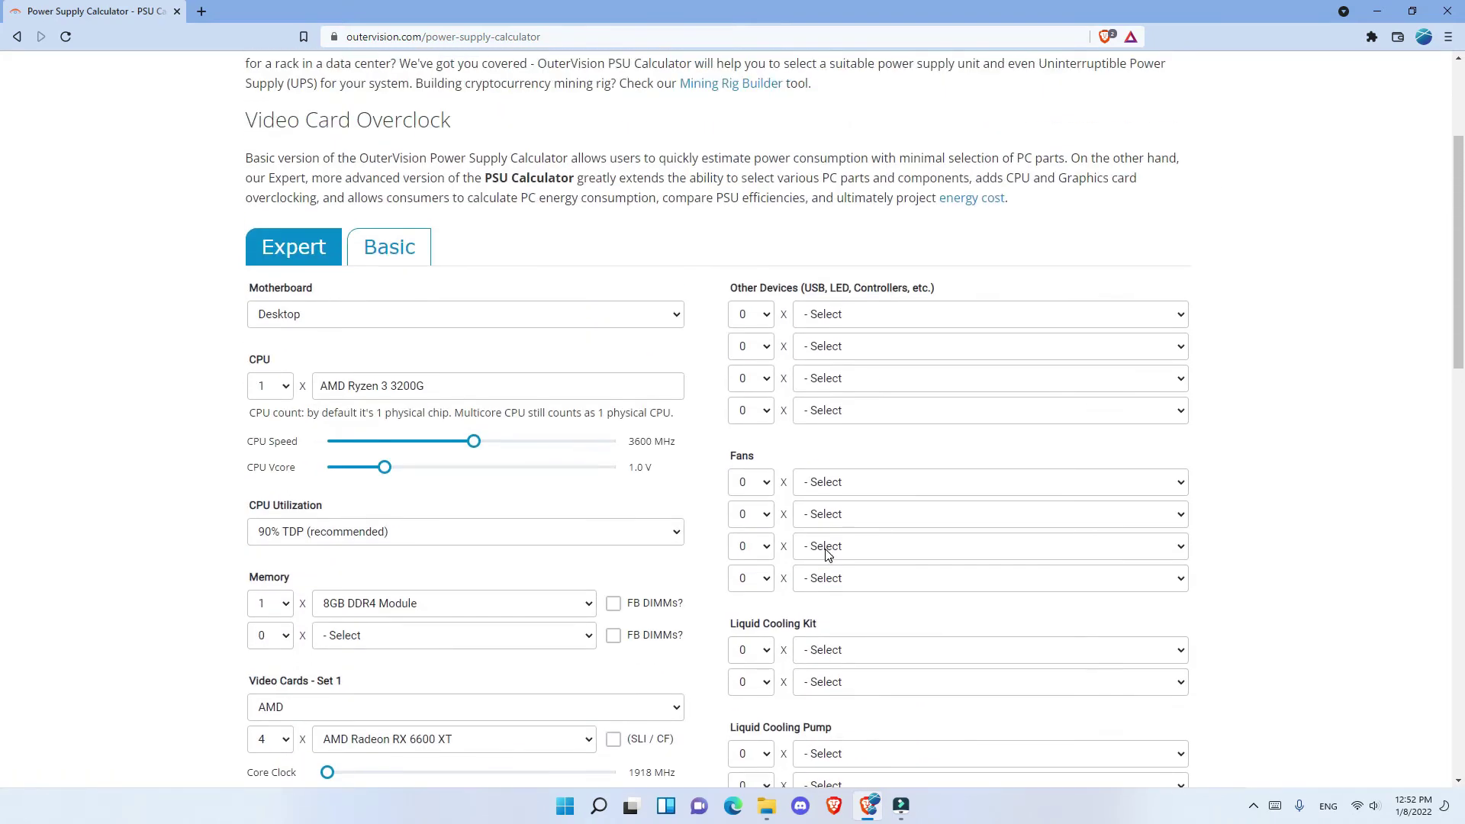
{"action": "left_click", "coordinate": [741, 321]}
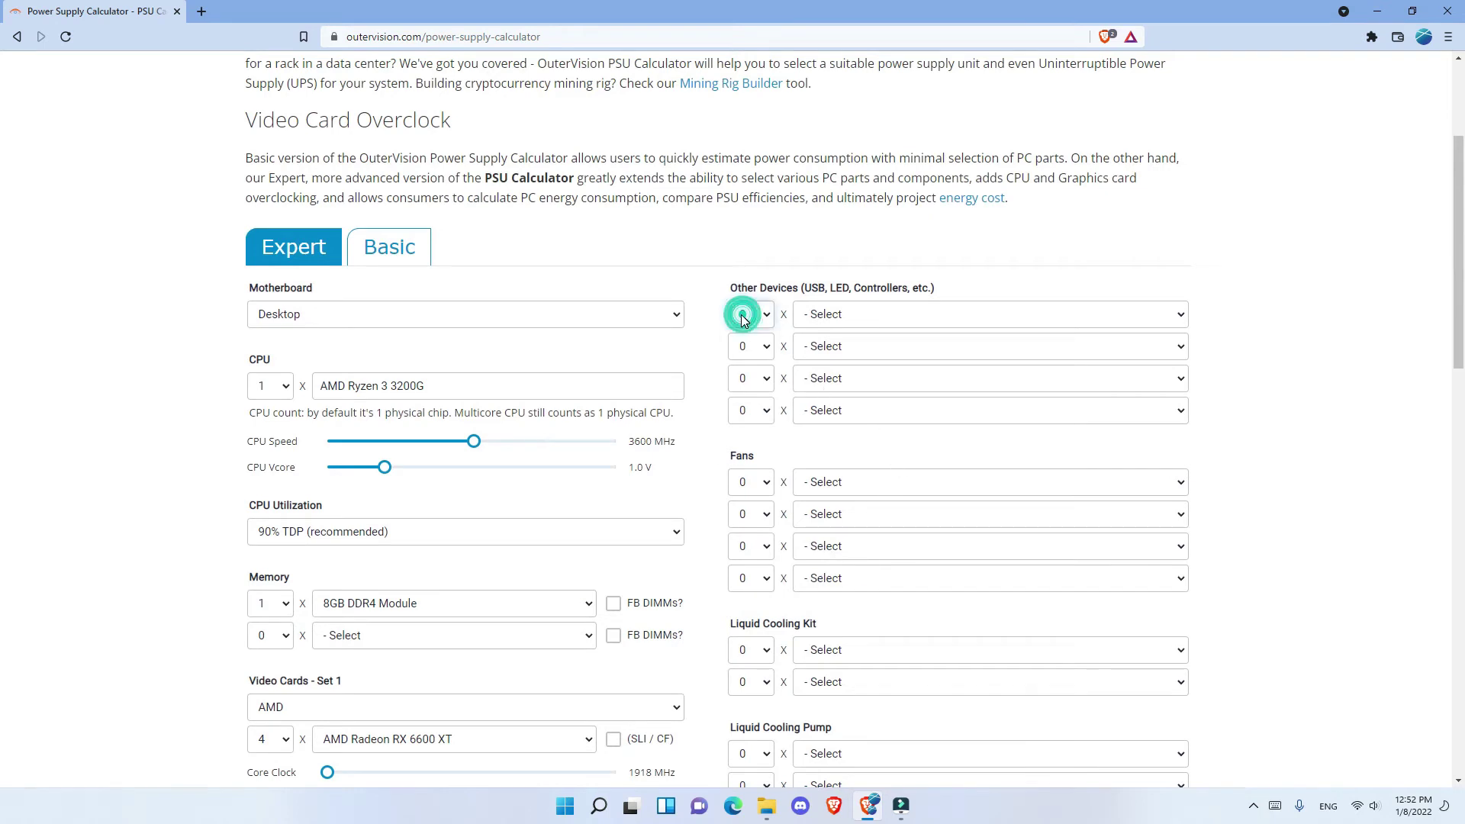
{"action": "left_click", "coordinate": [746, 410]}
{"action": "left_click", "coordinate": [752, 347]}
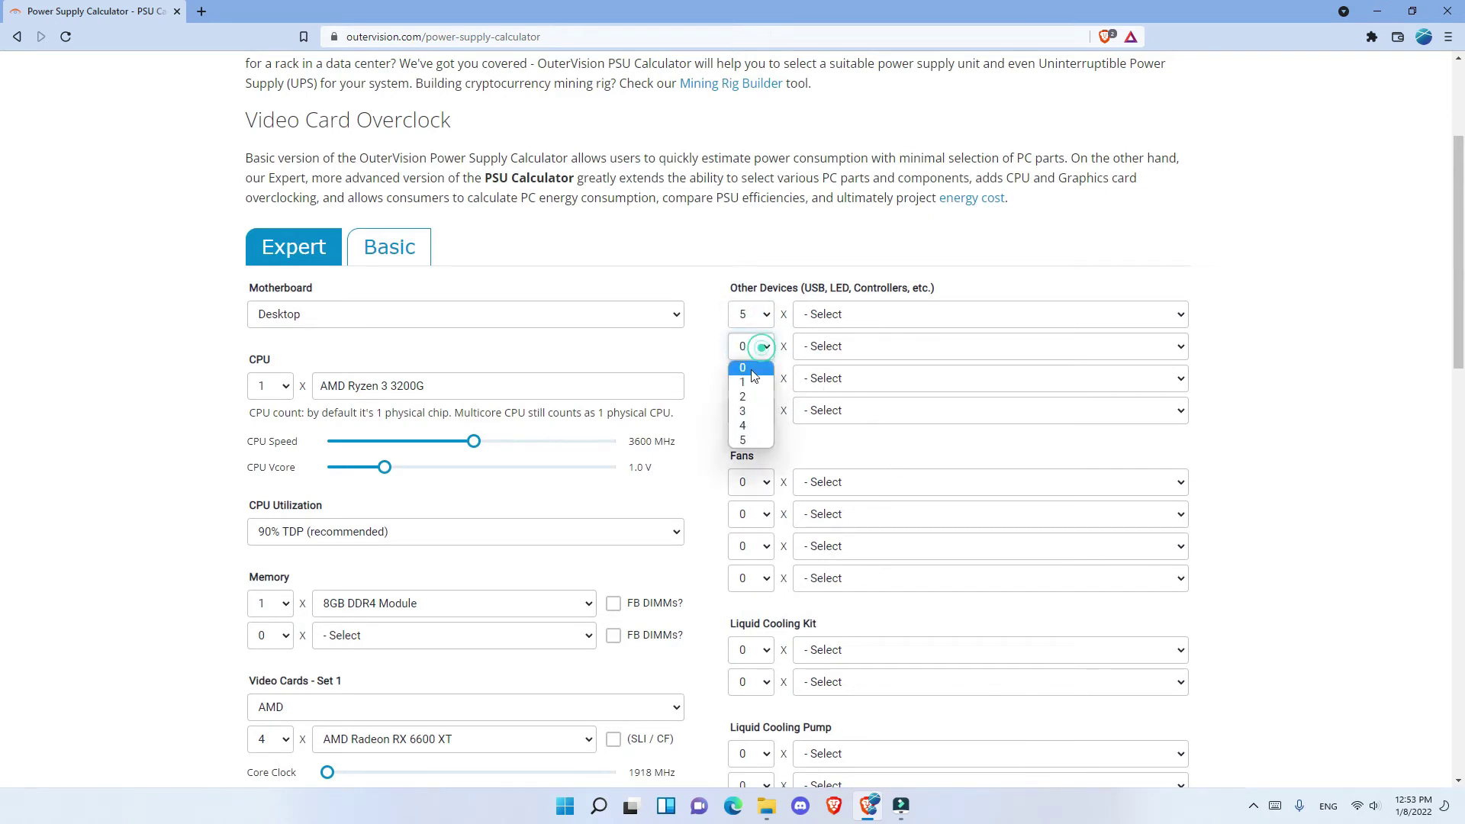
{"action": "left_click", "coordinate": [749, 378]}
{"action": "left_click", "coordinate": [882, 320]}
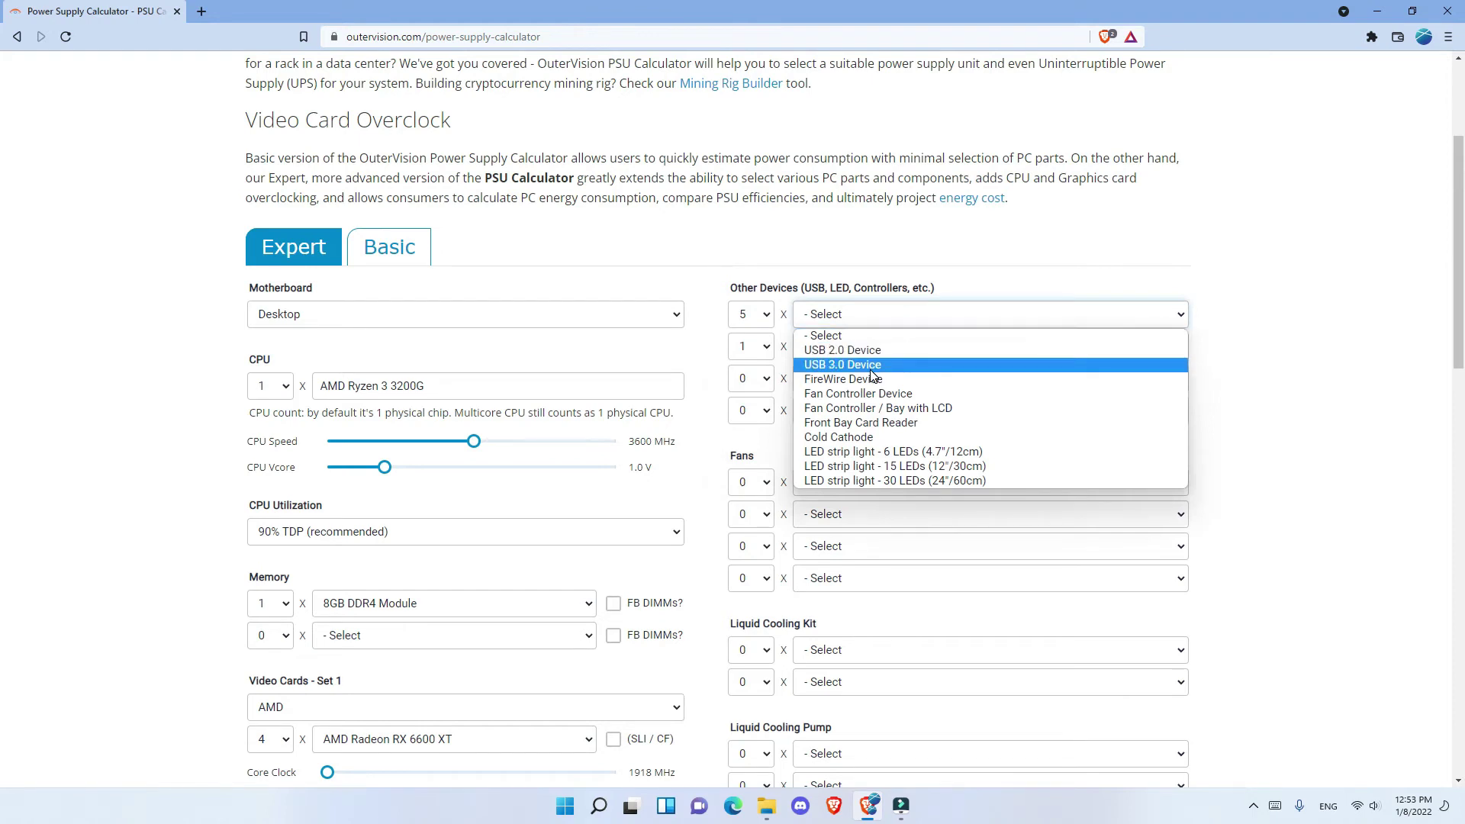
{"action": "left_click", "coordinate": [870, 364]}
{"action": "left_click", "coordinate": [857, 345]}
{"action": "left_click", "coordinate": [849, 397]}
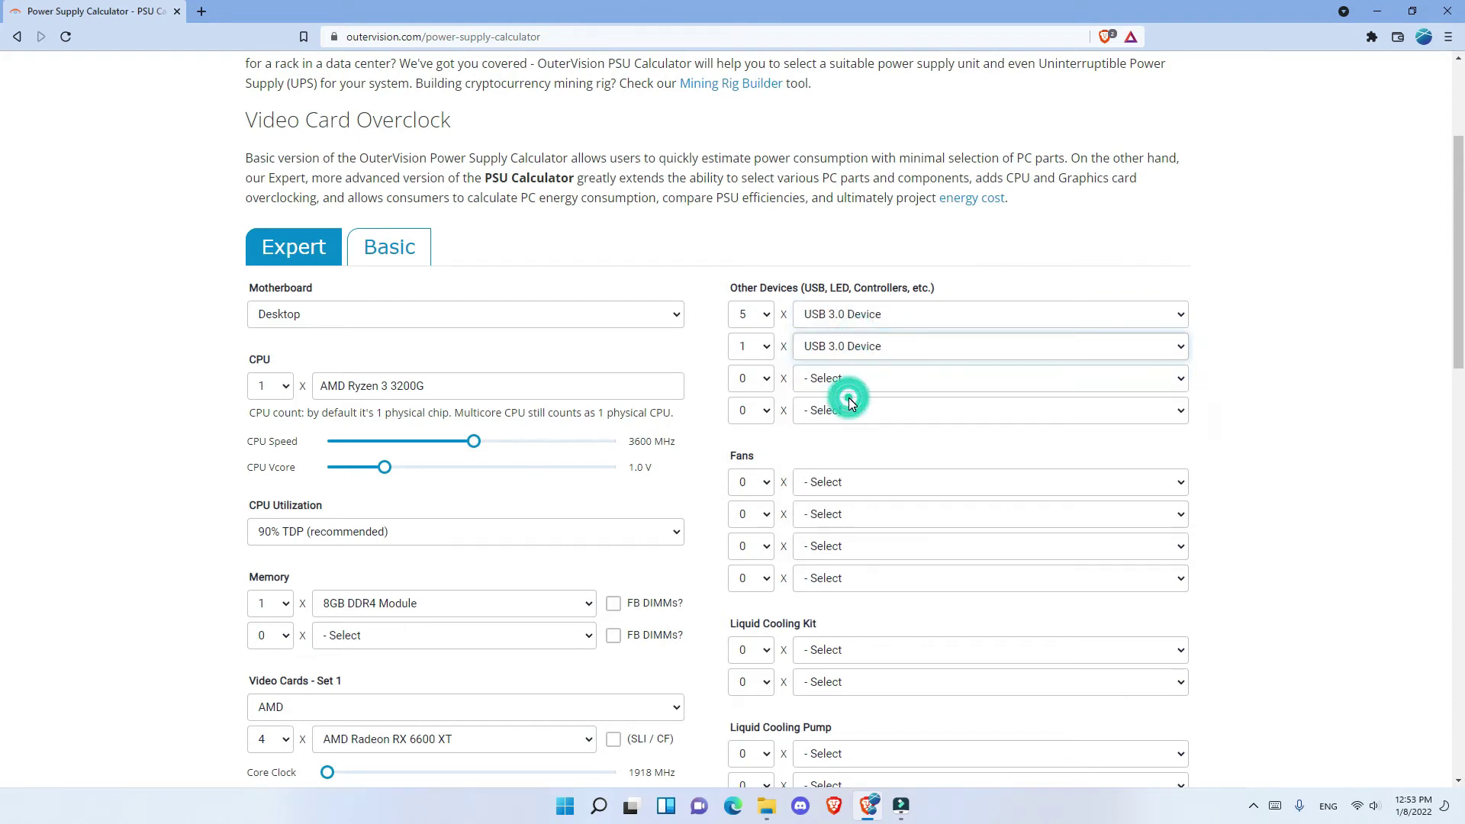
{"action": "left_click", "coordinate": [1331, 326]}
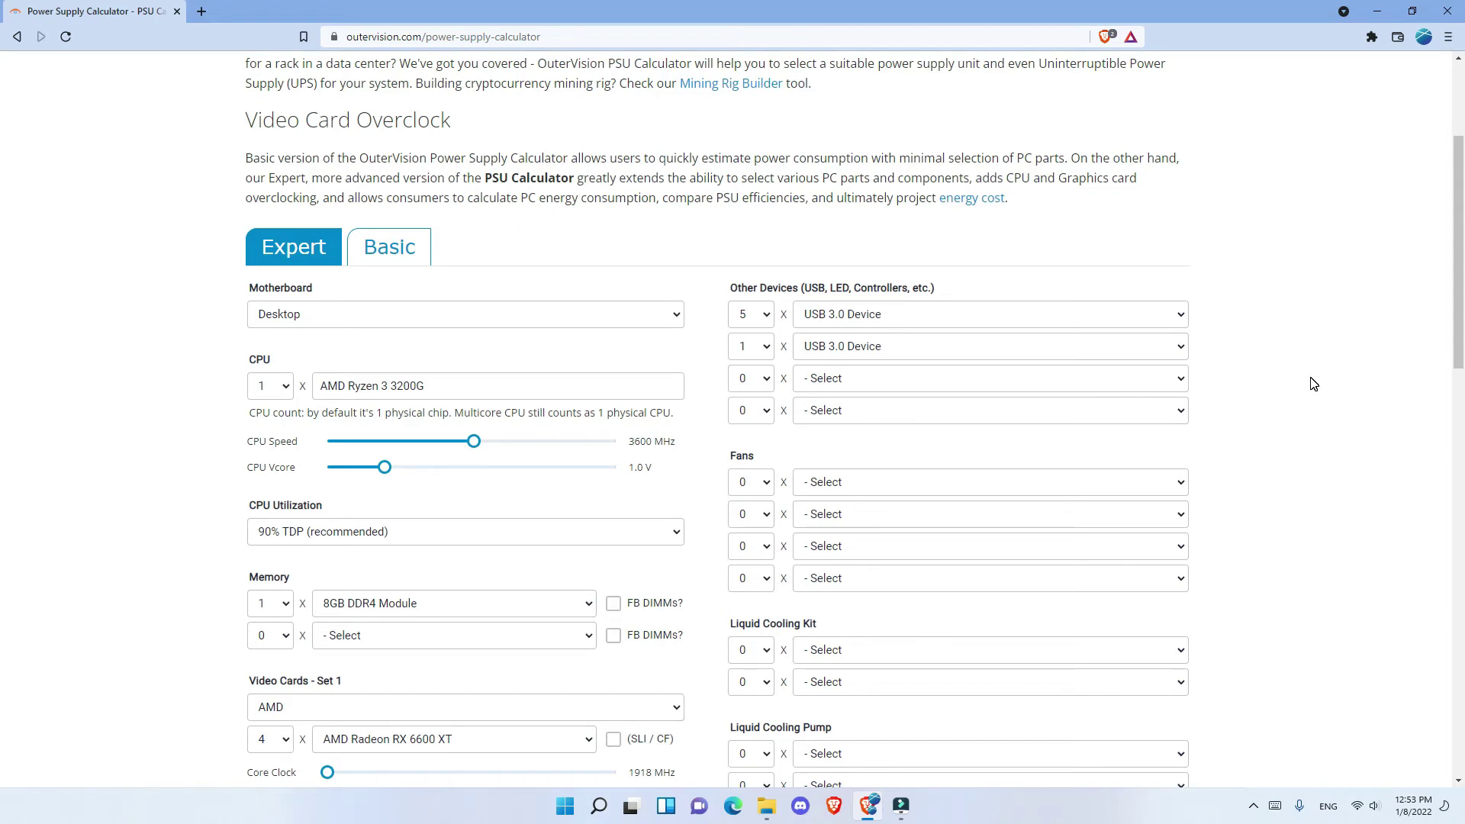
Step: Add six 120mm fans in the first fan row
{"action": "scroll", "coordinate": [1313, 384], "scroll_direction": "up", "scroll_amount": 1}
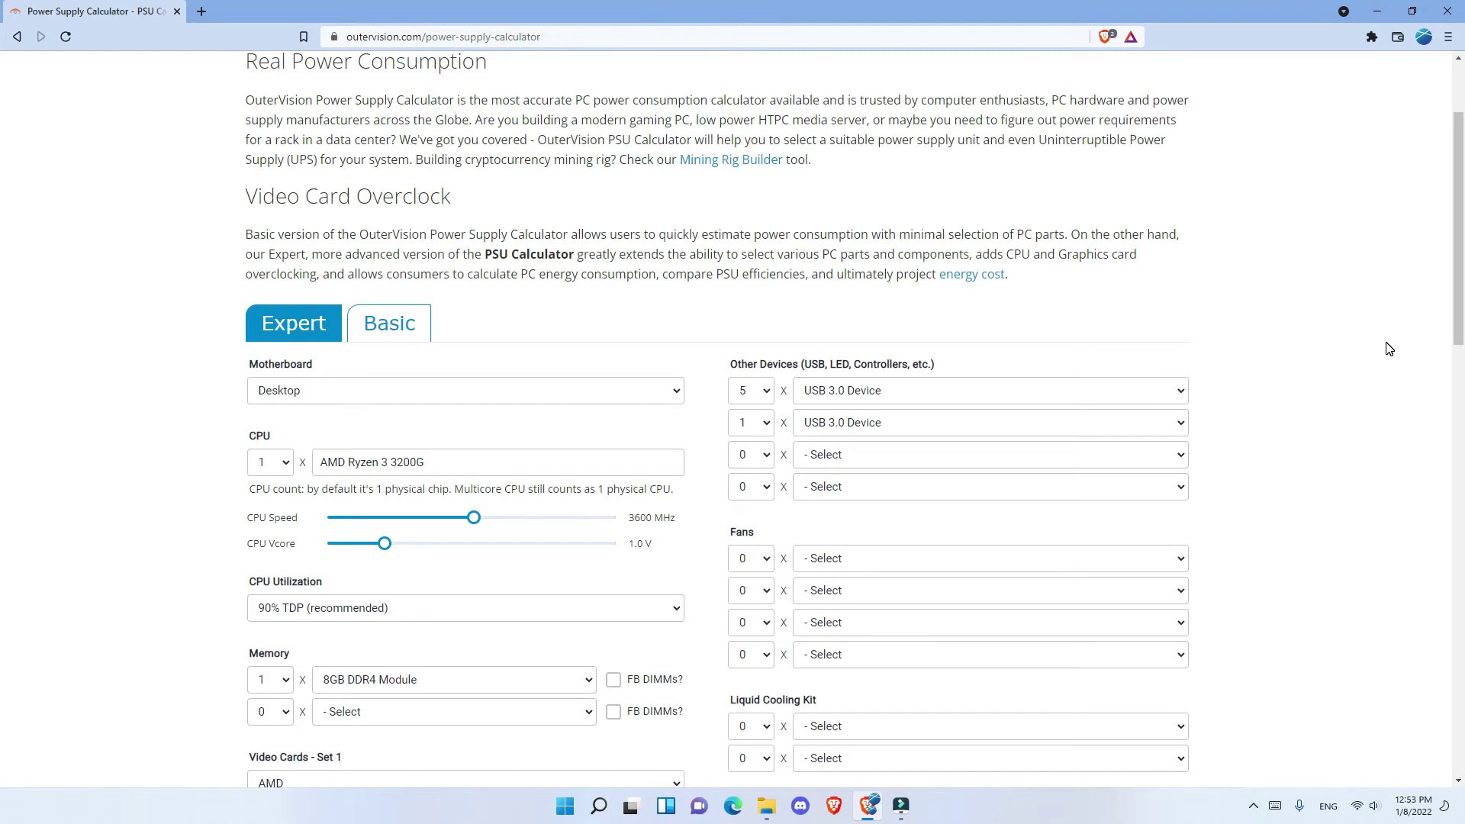
{"action": "scroll", "coordinate": [1303, 386], "scroll_direction": "down", "scroll_amount": 4}
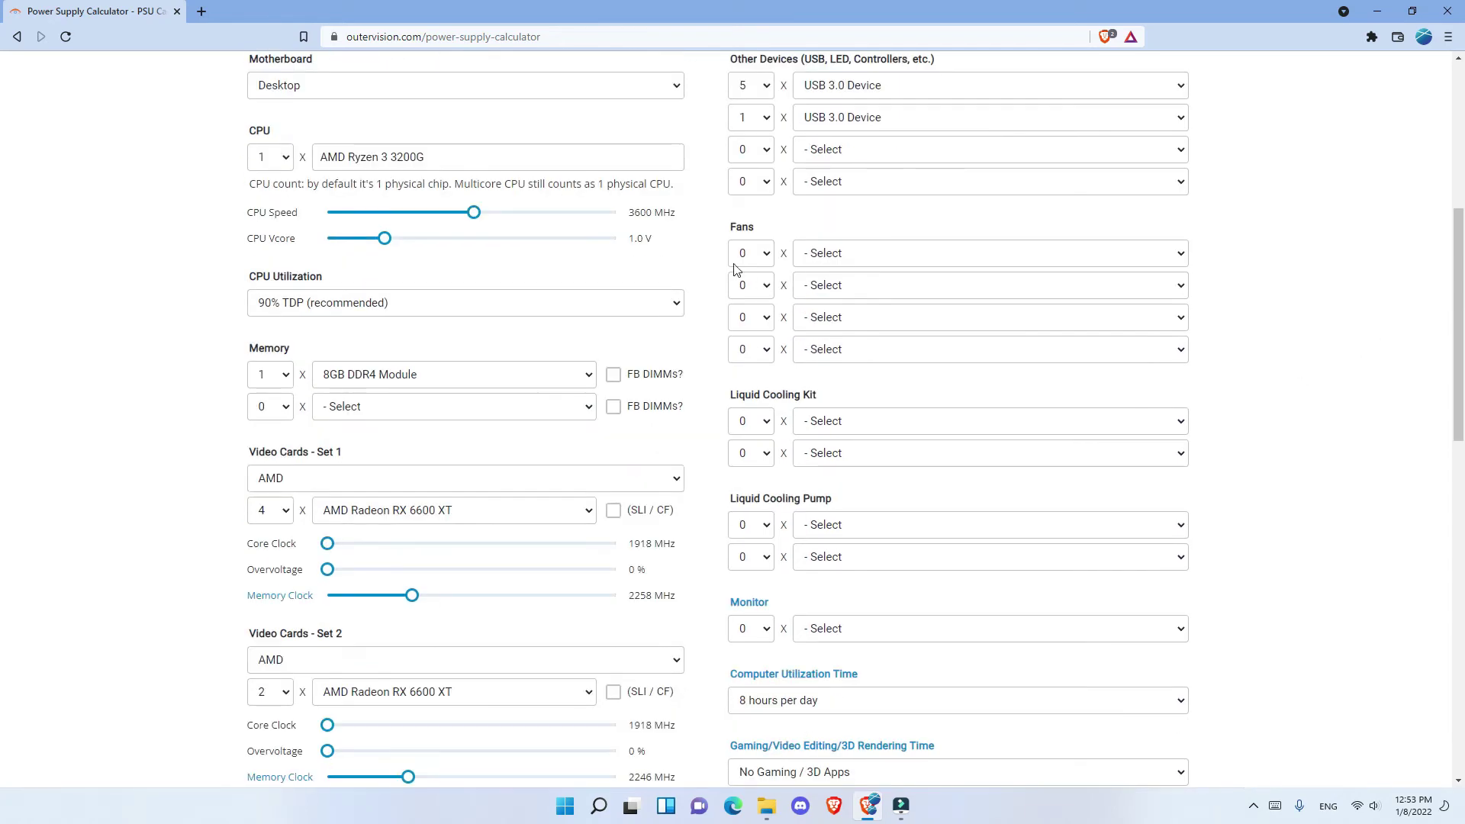
{"action": "left_click", "coordinate": [759, 252]}
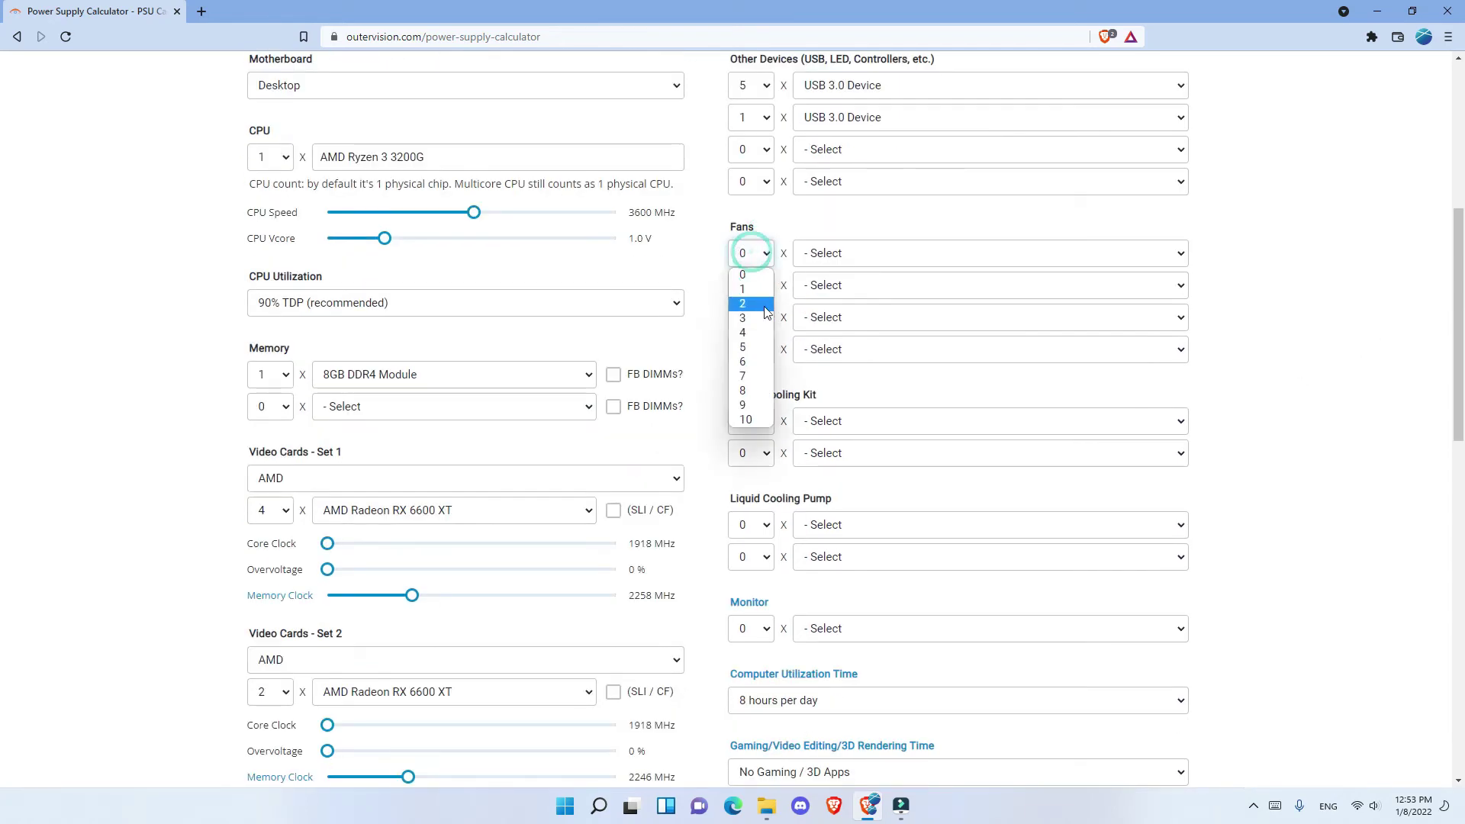
{"action": "left_click", "coordinate": [754, 362]}
{"action": "left_click", "coordinate": [847, 252]}
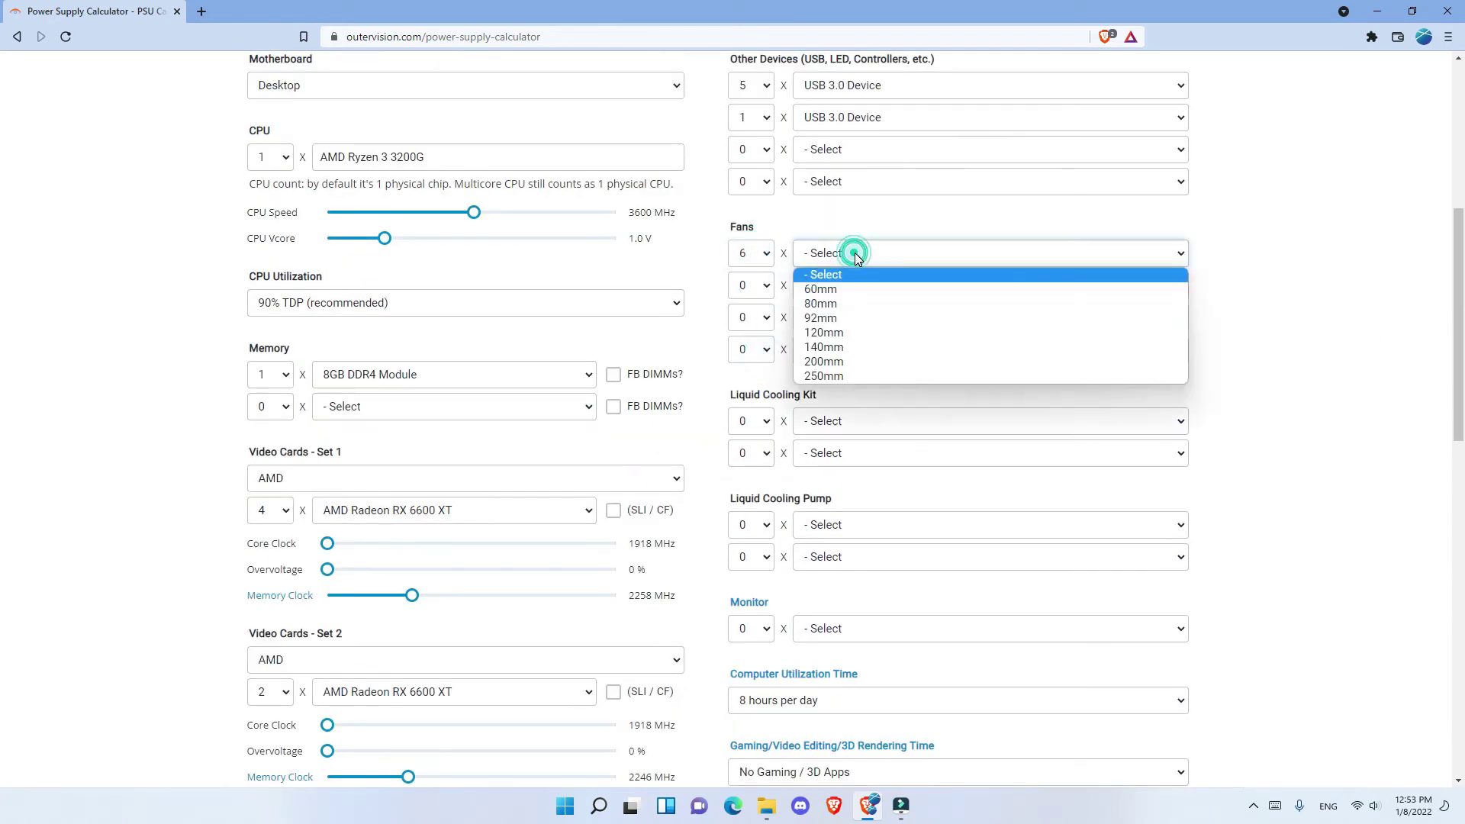
{"action": "left_click", "coordinate": [858, 330]}
Step: Add one LED 27 inches monitor to the build
{"action": "scroll", "coordinate": [1273, 310], "scroll_direction": "down", "scroll_amount": 2}
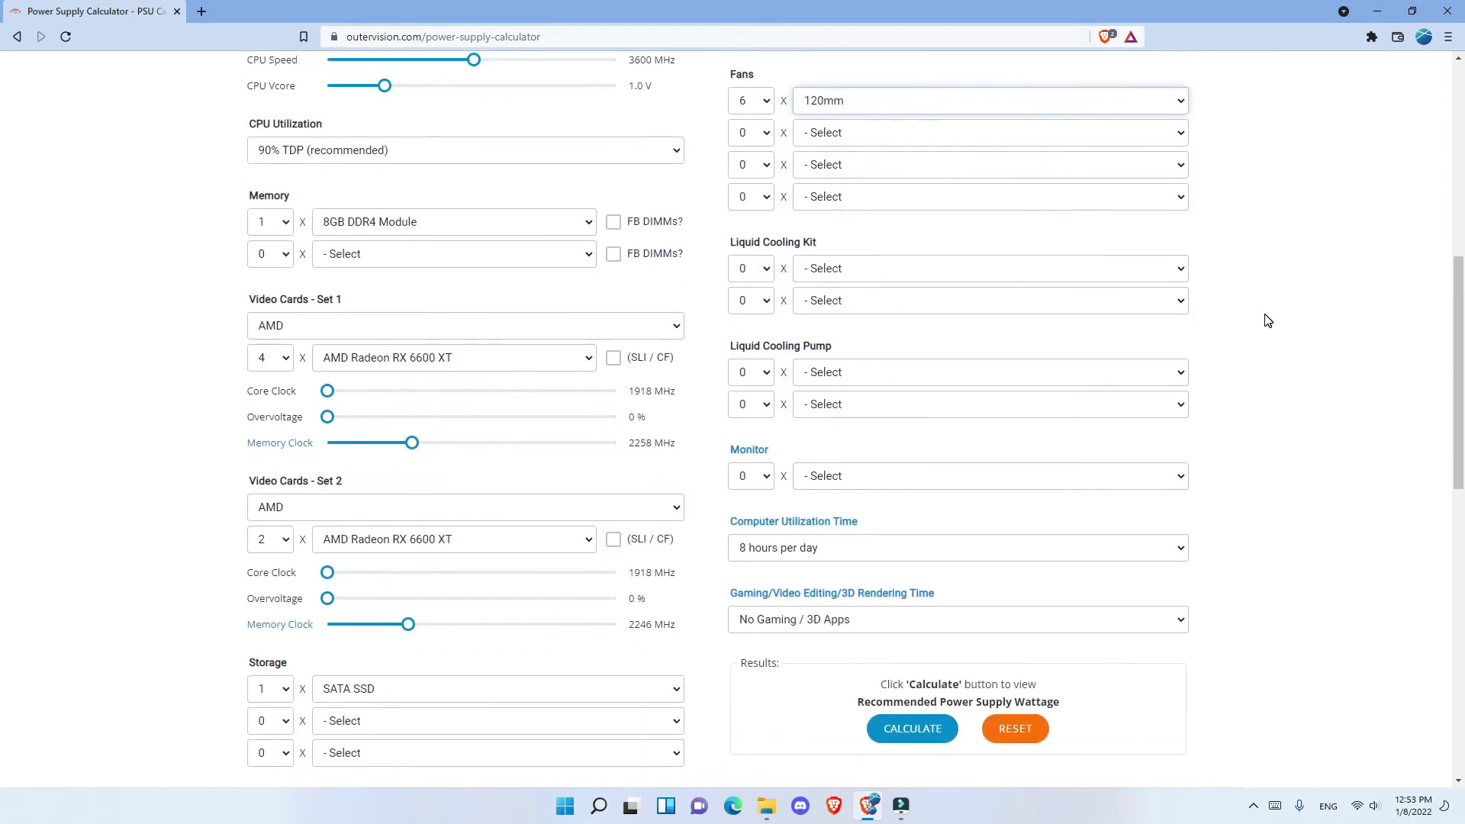
{"action": "scroll", "coordinate": [1279, 311], "scroll_direction": "down", "scroll_amount": 1}
{"action": "left_click", "coordinate": [740, 401]}
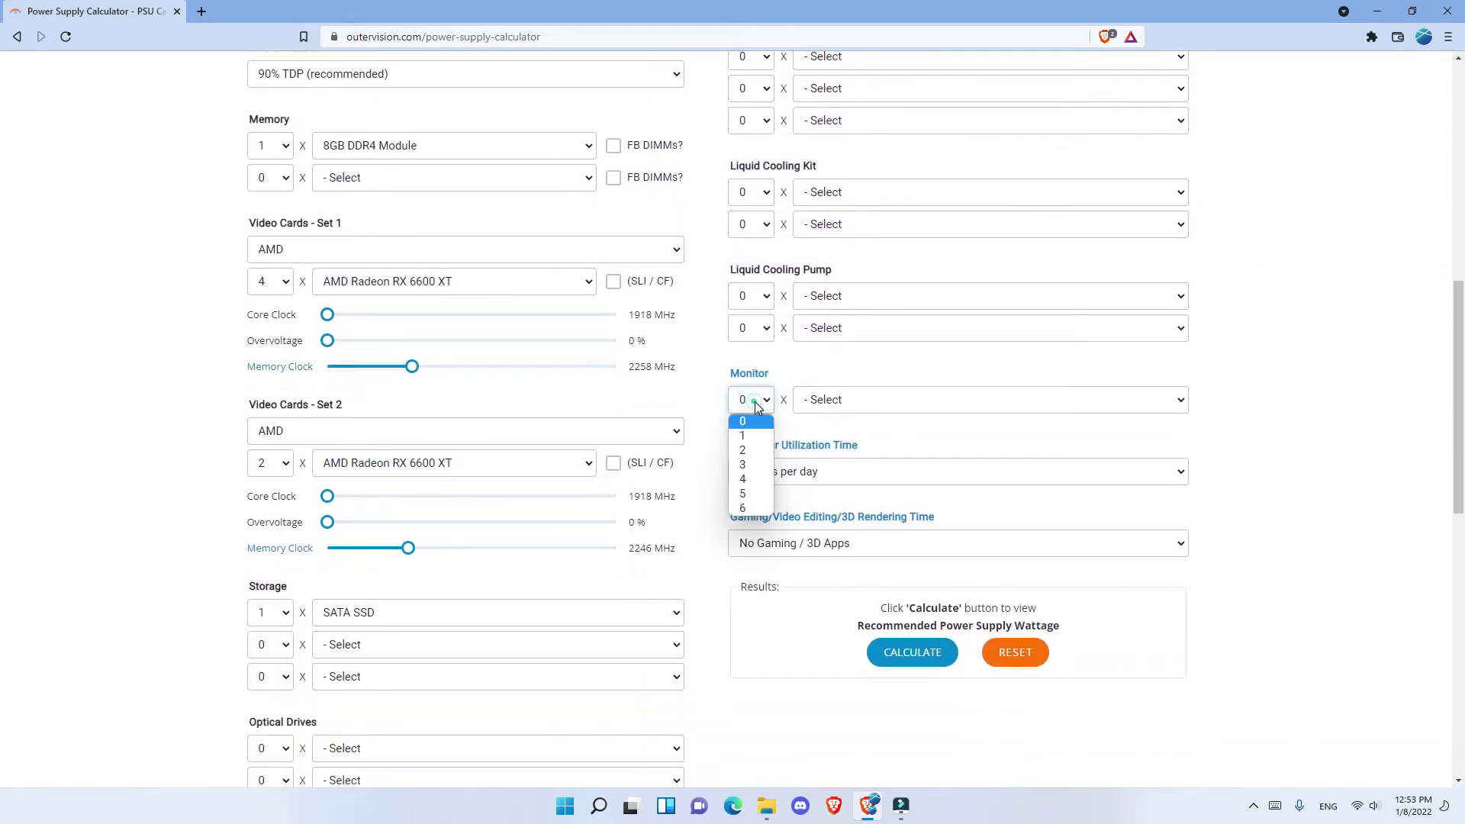
{"action": "left_click", "coordinate": [744, 433]}
{"action": "left_click", "coordinate": [837, 398]}
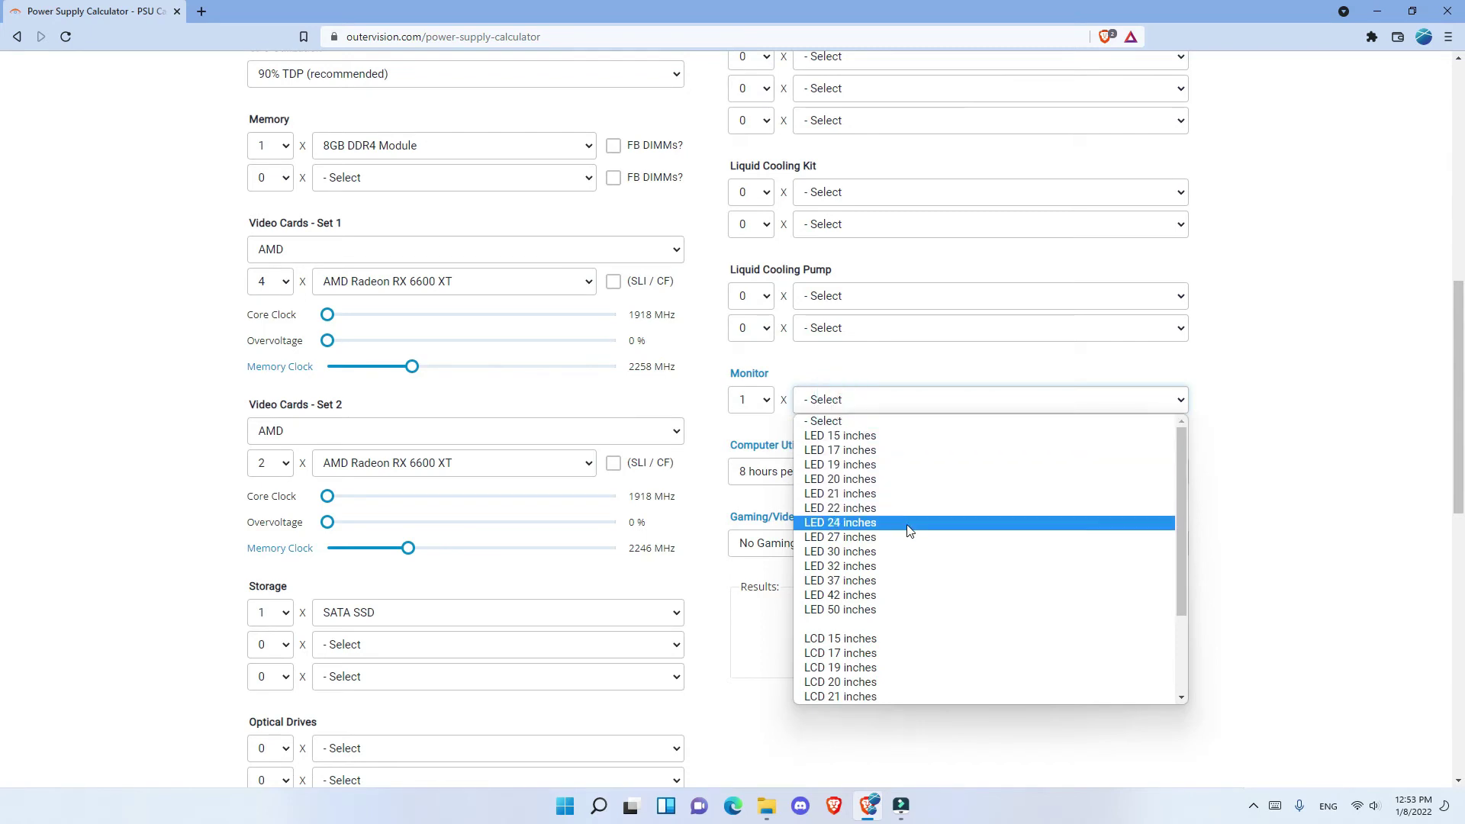
{"action": "left_click", "coordinate": [992, 536]}
Step: Set the computer utilization time to Always On (24/7)
{"action": "scroll", "coordinate": [1236, 442], "scroll_direction": "down", "scroll_amount": 1}
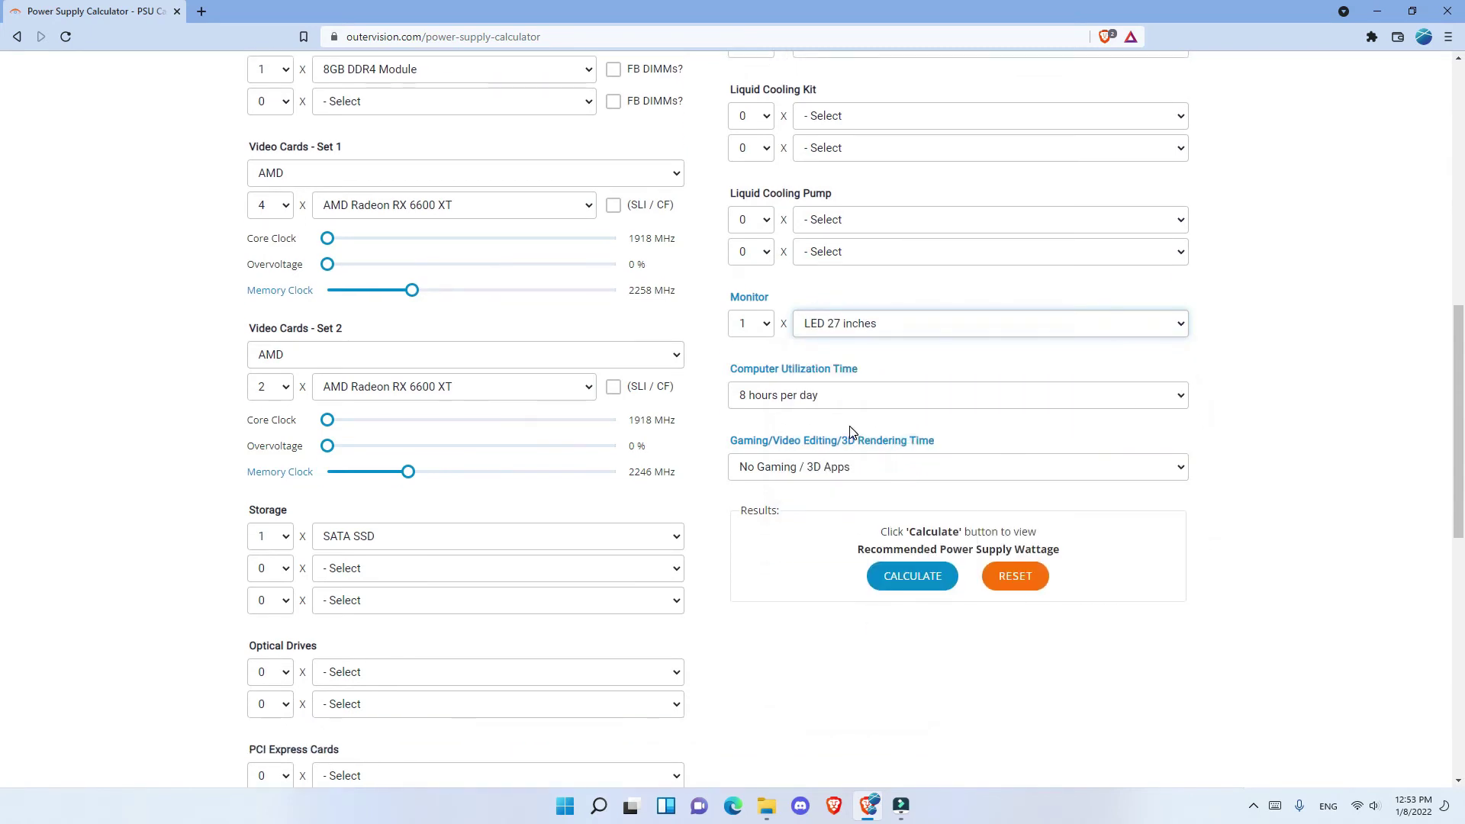
{"action": "left_click", "coordinate": [852, 396]}
{"action": "left_click", "coordinate": [819, 490]}
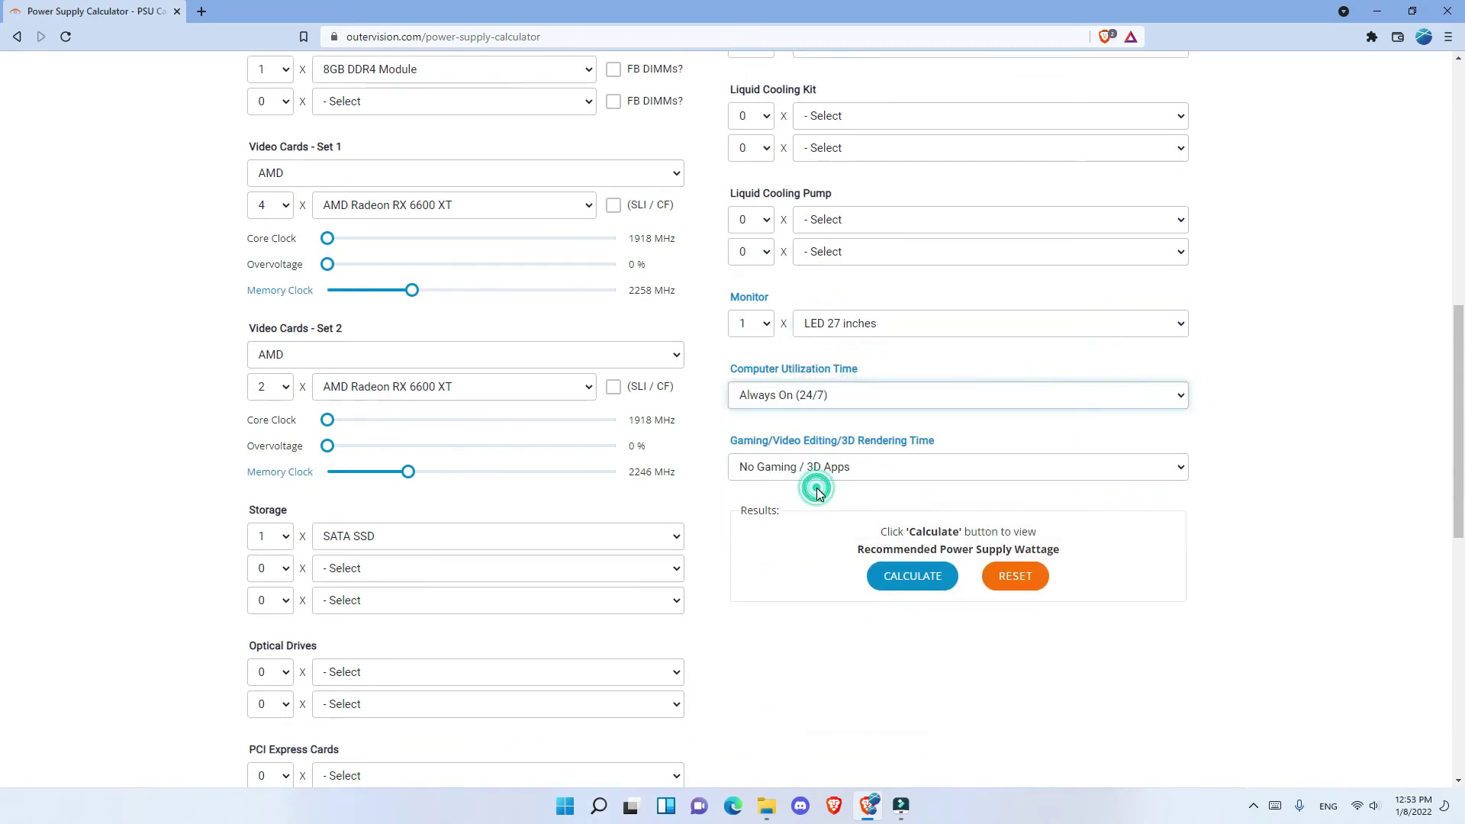
Step: Set the gaming/video editing/3D rendering time to Game On! (24/7) and calculate the recommended power supply wattage
{"action": "left_click", "coordinate": [838, 467]}
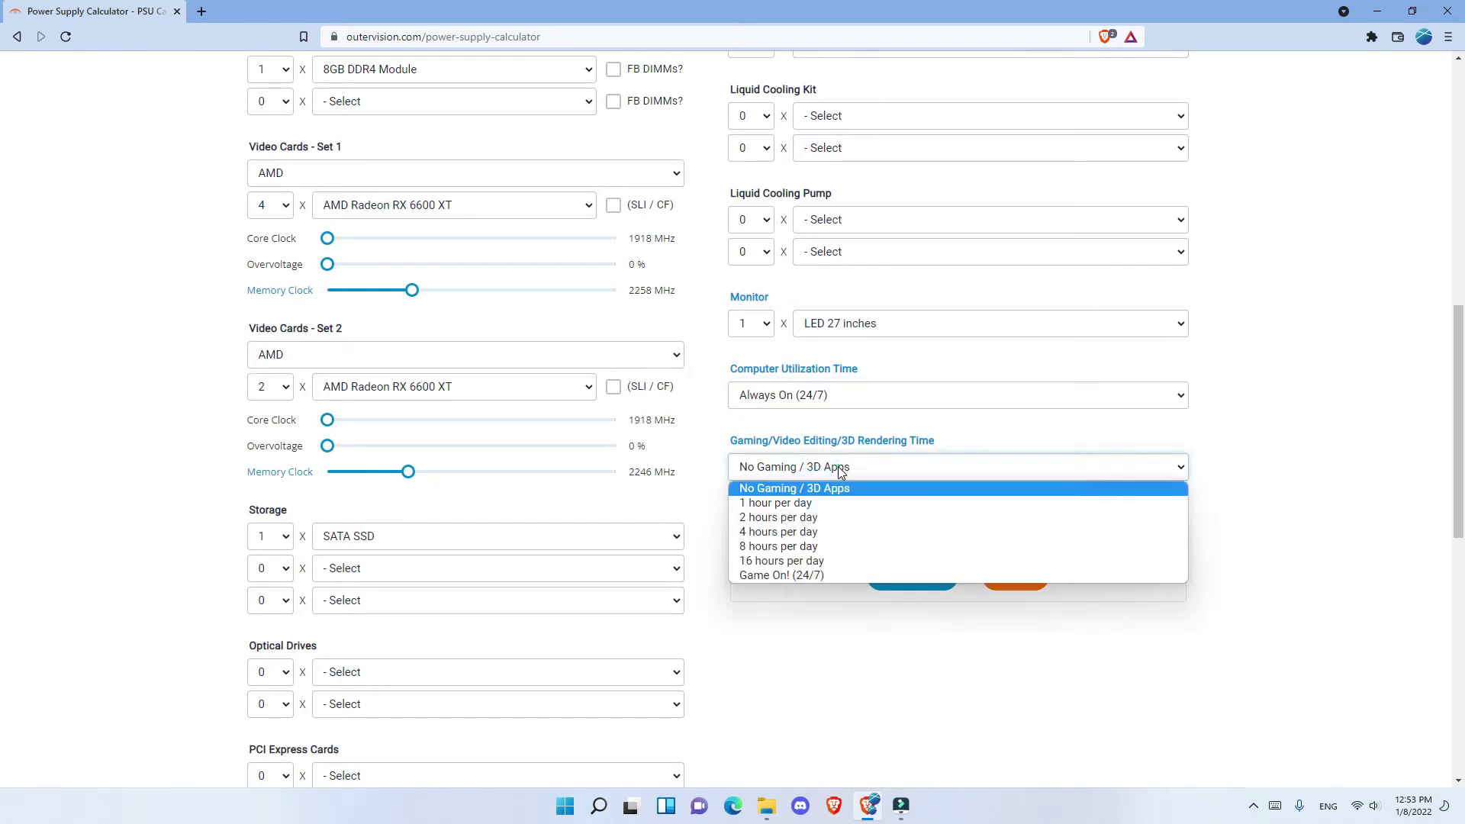
{"action": "left_click", "coordinate": [797, 575]}
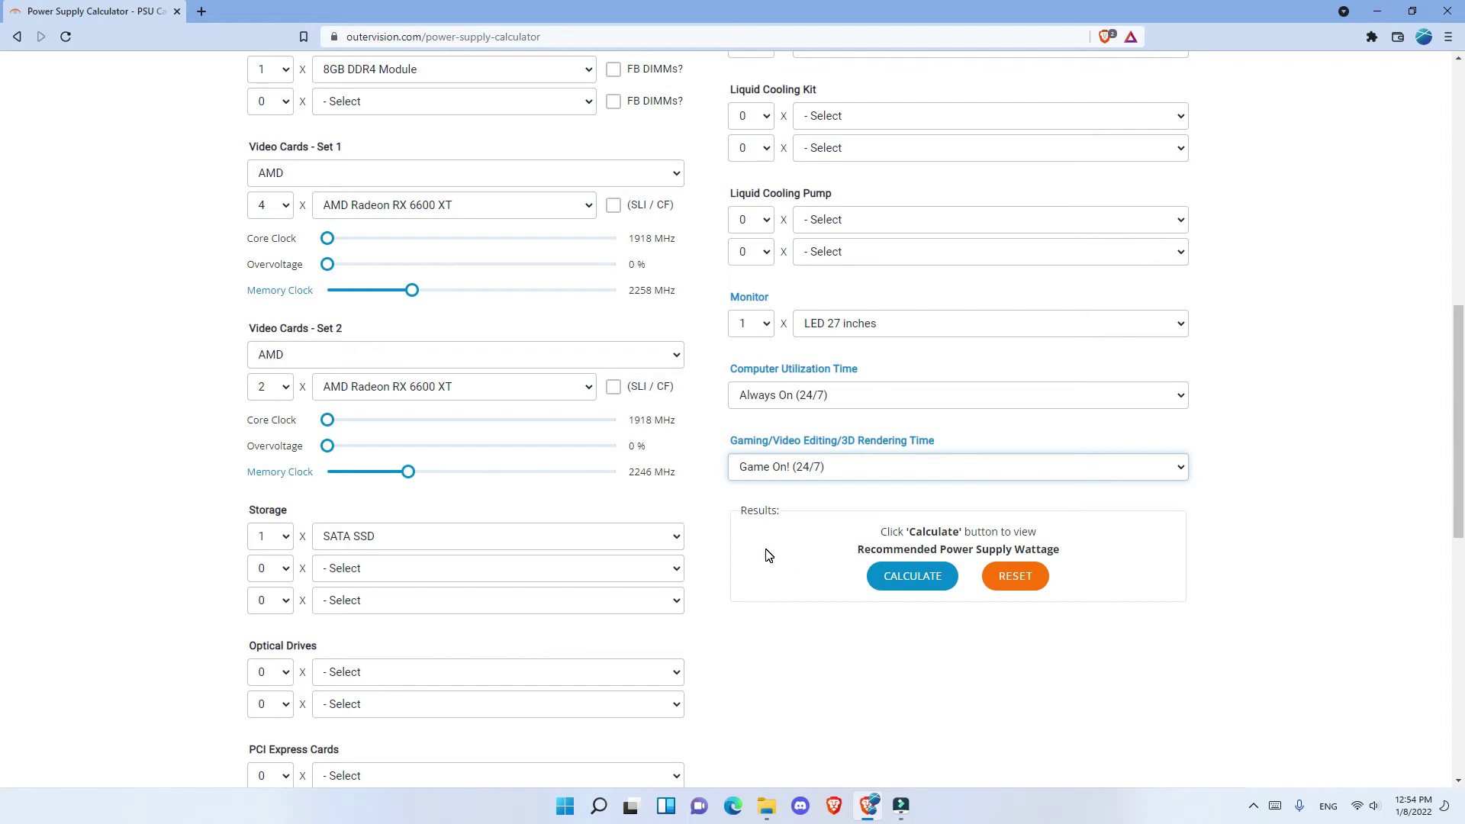
{"action": "left_click", "coordinate": [925, 580]}
{"action": "scroll", "coordinate": [1210, 559], "scroll_direction": "down", "scroll_amount": 3}
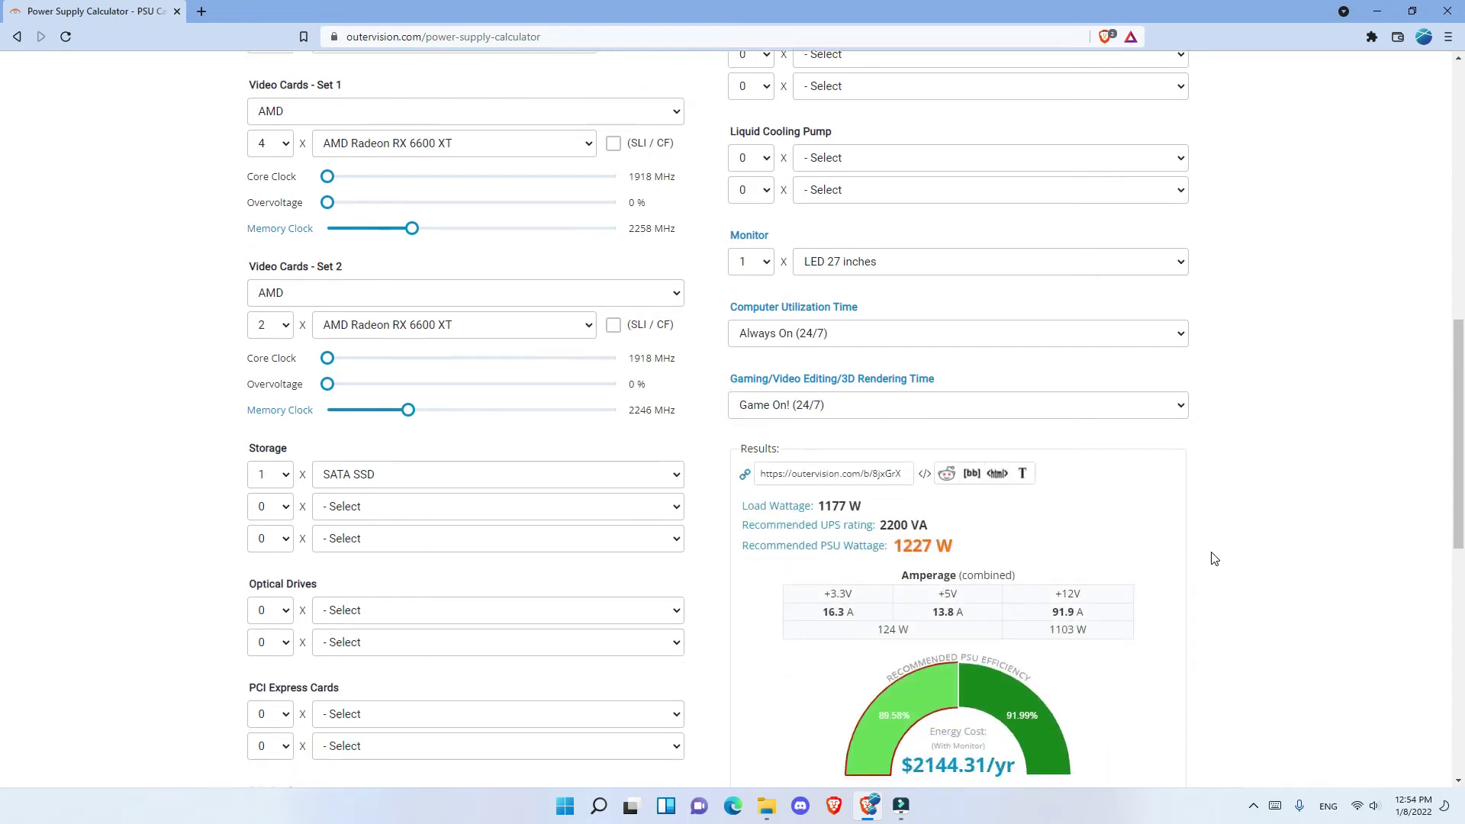
Step: Set the kWh cost to $0.30 in the results and review the entered components against the energy cost
{"action": "scroll", "coordinate": [1214, 560], "scroll_direction": "down", "scroll_amount": 1}
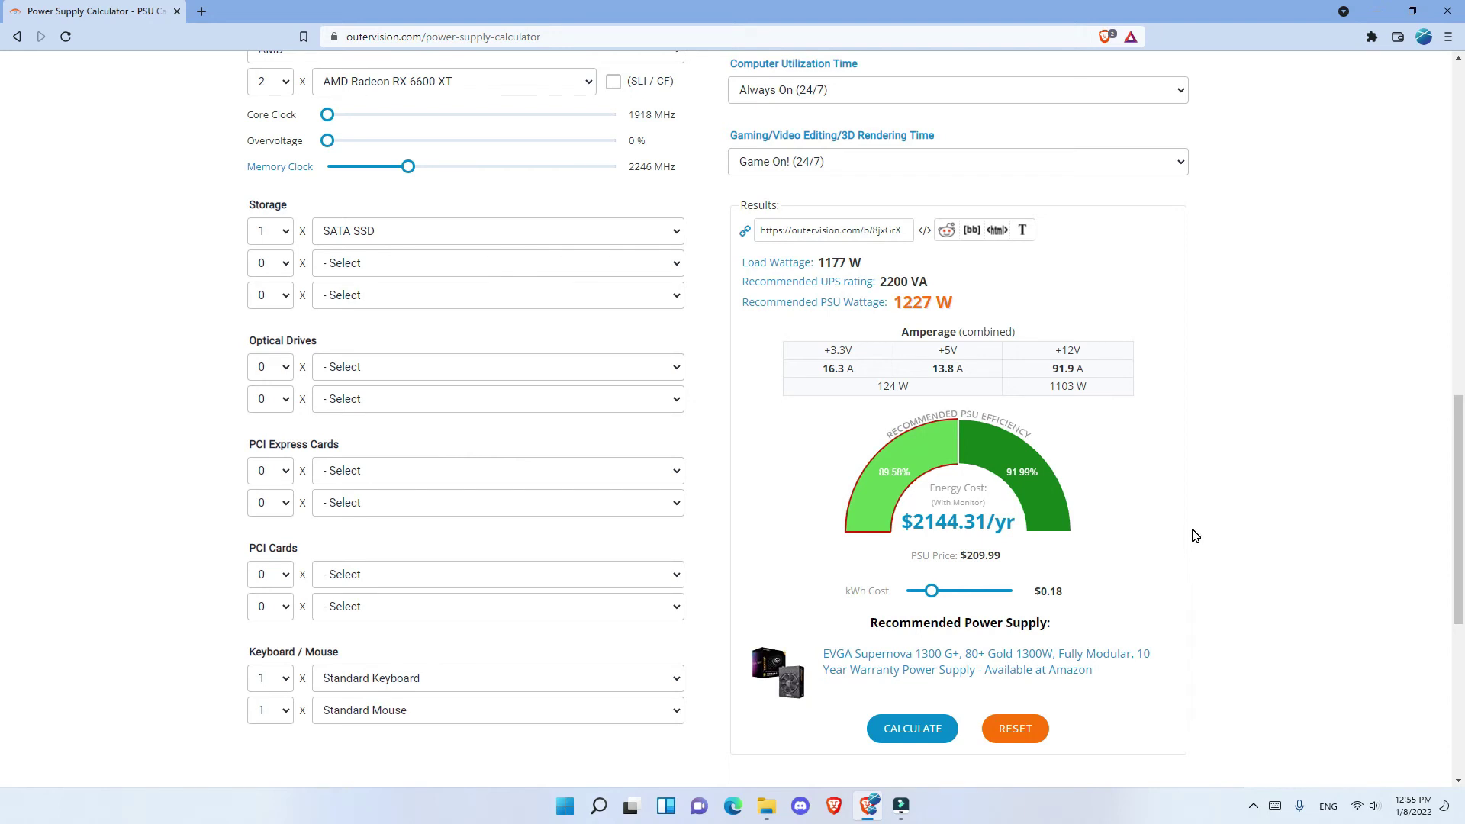
{"action": "left_click_drag", "start_coordinate": [931, 592], "coordinate": [949, 596]}
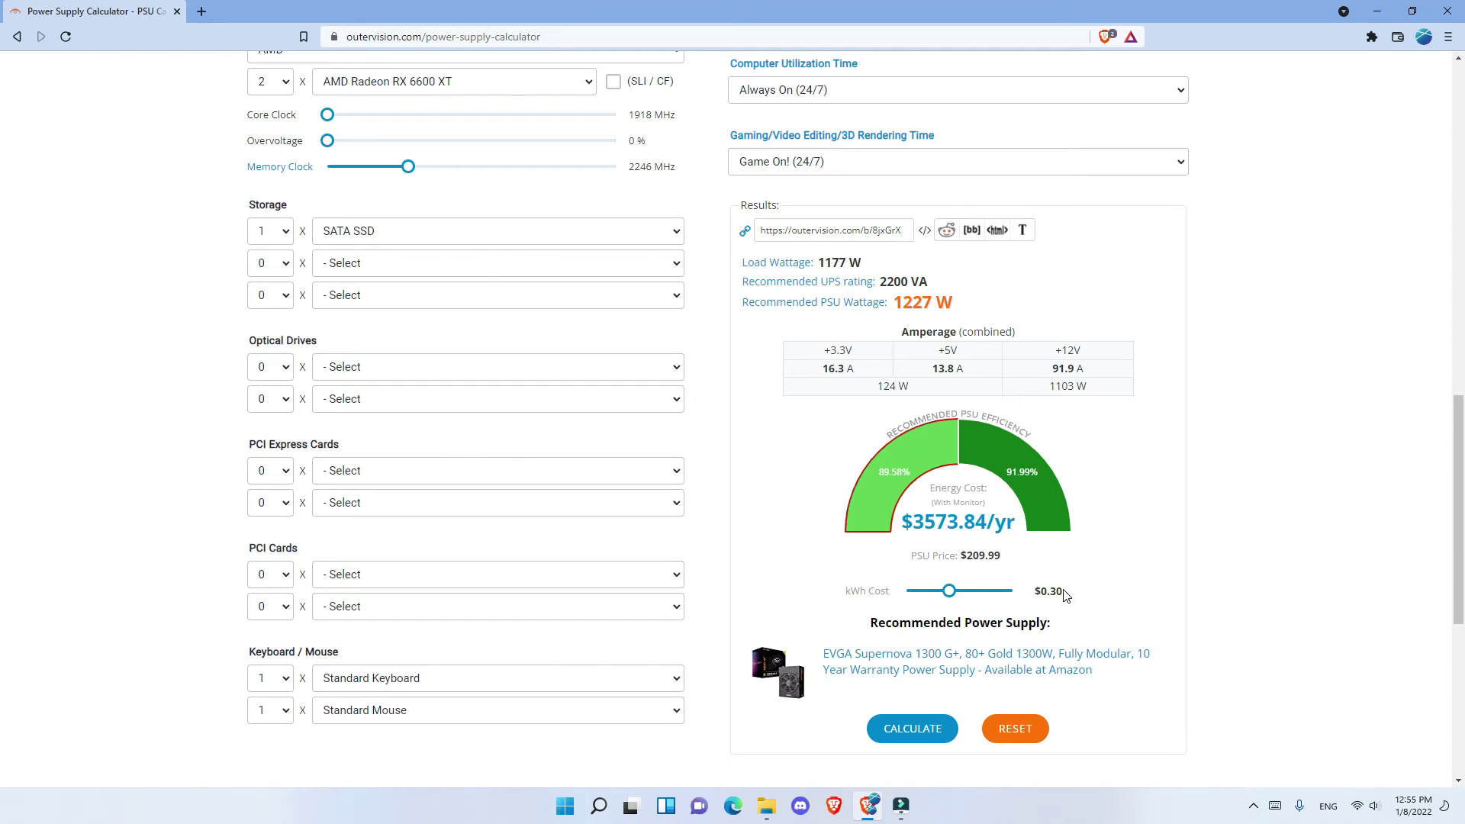
{"action": "scroll", "coordinate": [1066, 595], "scroll_direction": "down", "scroll_amount": 4}
{"action": "scroll", "coordinate": [1063, 594], "scroll_direction": "up", "scroll_amount": 10}
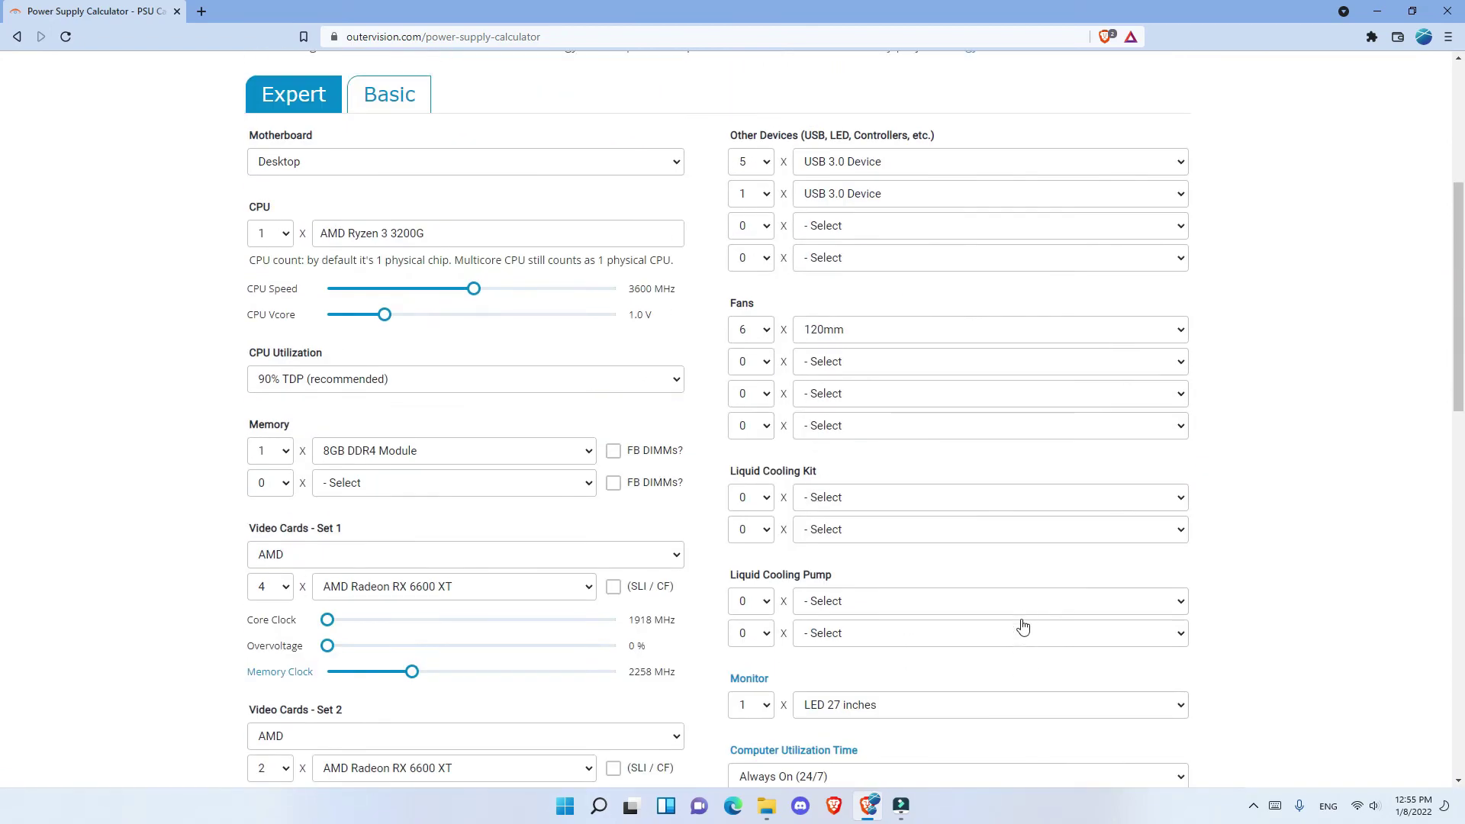
{"action": "scroll", "coordinate": [1023, 625], "scroll_direction": "up", "scroll_amount": 5}
{"action": "scroll", "coordinate": [1028, 610], "scroll_direction": "down", "scroll_amount": 18}
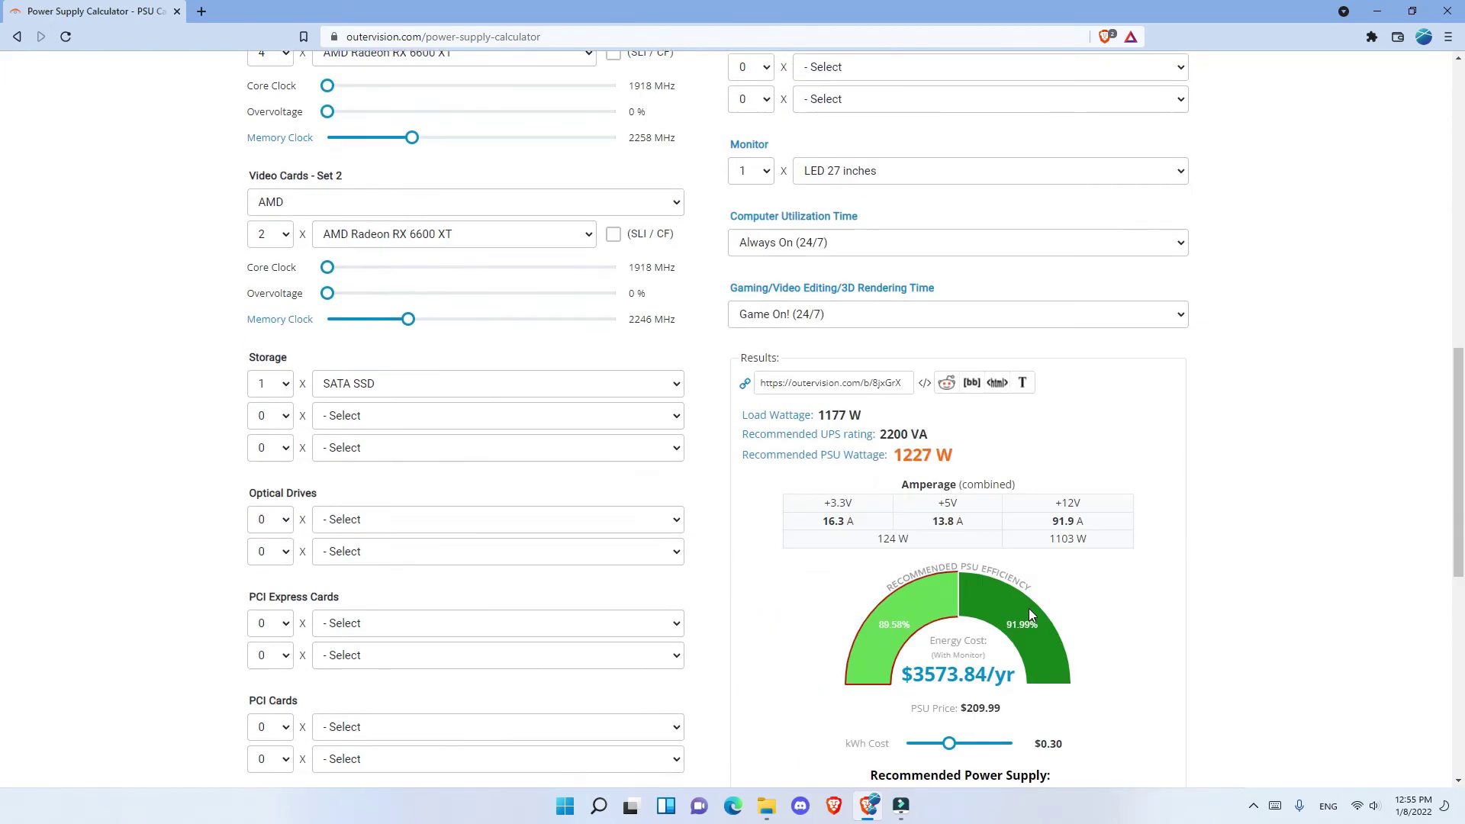
{"action": "scroll", "coordinate": [954, 649], "scroll_direction": "up", "scroll_amount": 2}
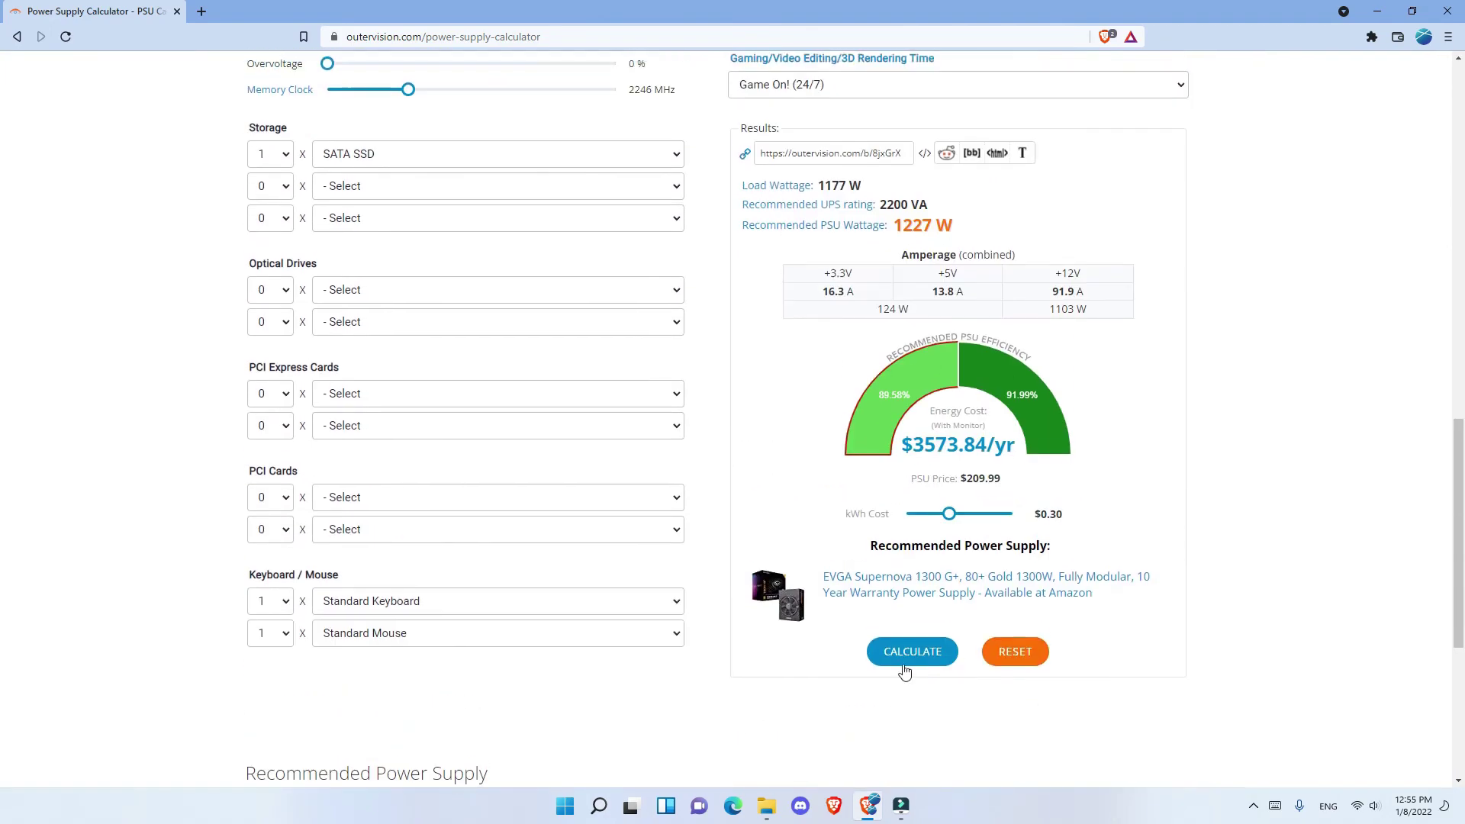
Step: Switch to the Windows Calculator app, multiply 32 by 6, and minimize the calculator
{"action": "left_click", "coordinate": [607, 807]}
{"action": "type", "text": "ca"}
{"action": "left_click", "coordinate": [584, 387]}
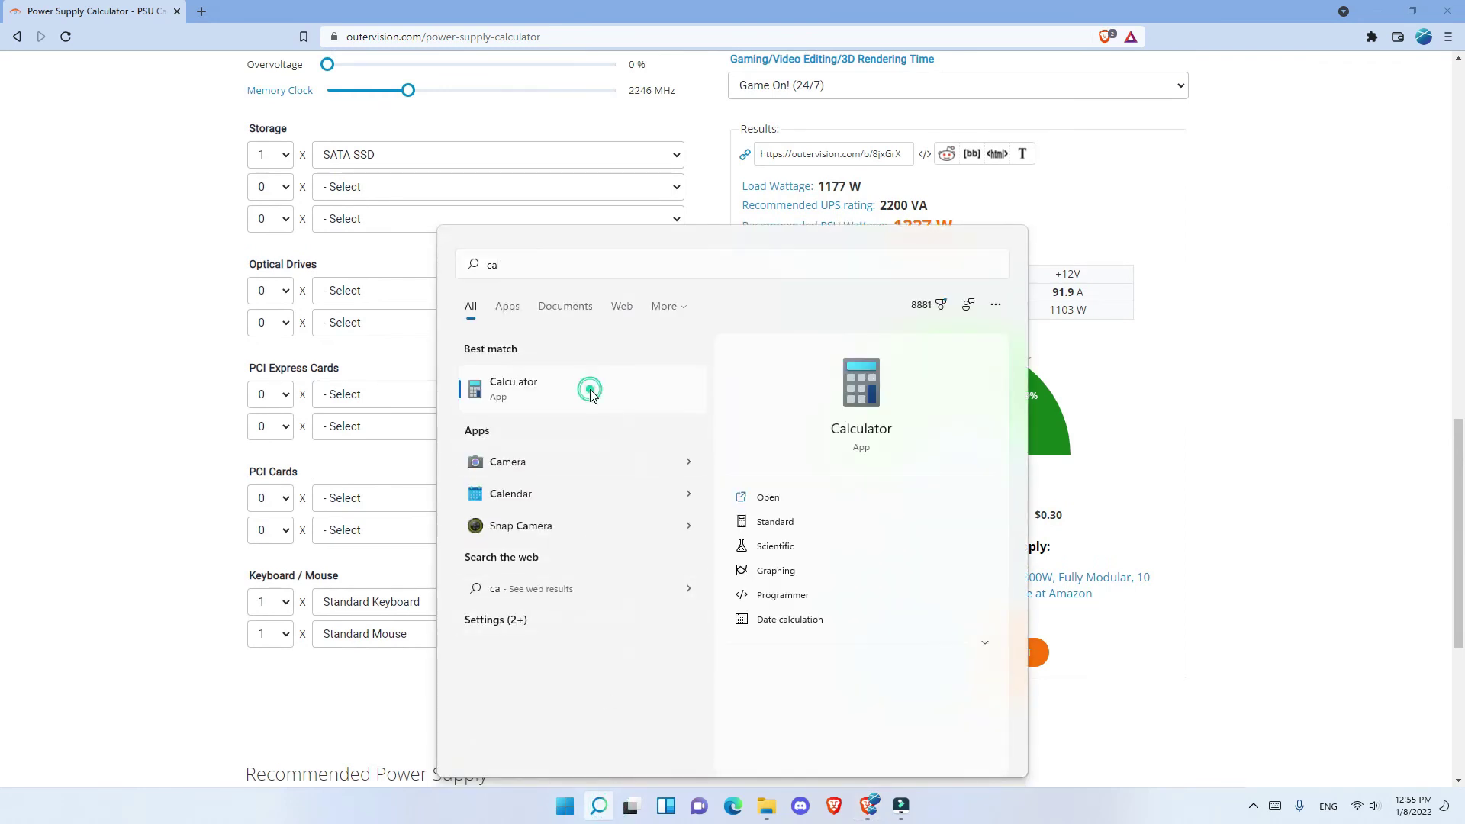
{"action": "left_click_drag", "start_coordinate": [776, 236], "coordinate": [1084, 187]}
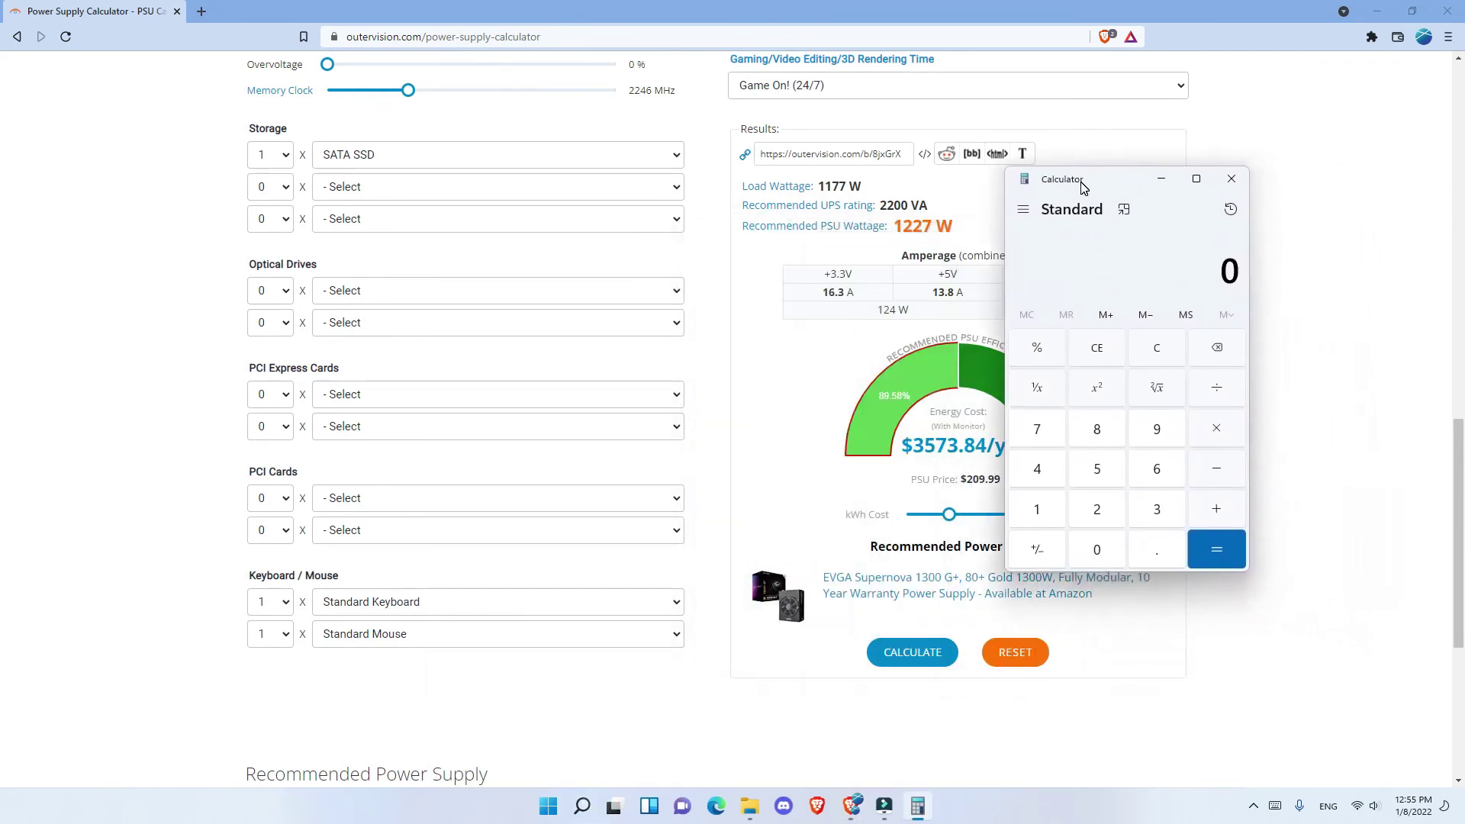
{"action": "left_click", "coordinate": [1157, 509]}
{"action": "left_click", "coordinate": [1093, 525]}
{"action": "left_click", "coordinate": [1218, 427]}
{"action": "left_click", "coordinate": [1155, 473]}
{"action": "left_click", "coordinate": [1224, 551]}
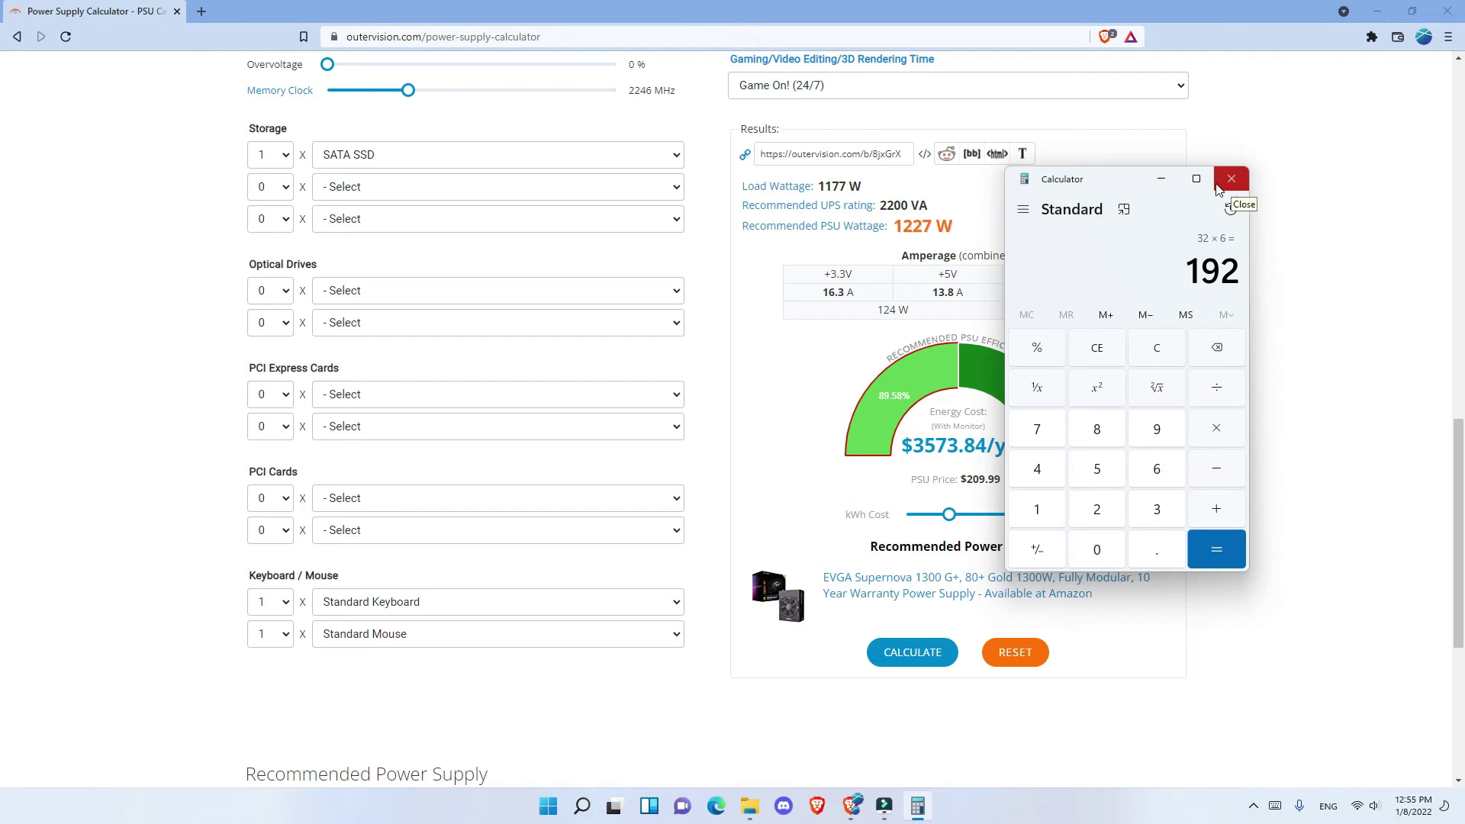
{"action": "left_click", "coordinate": [1161, 179]}
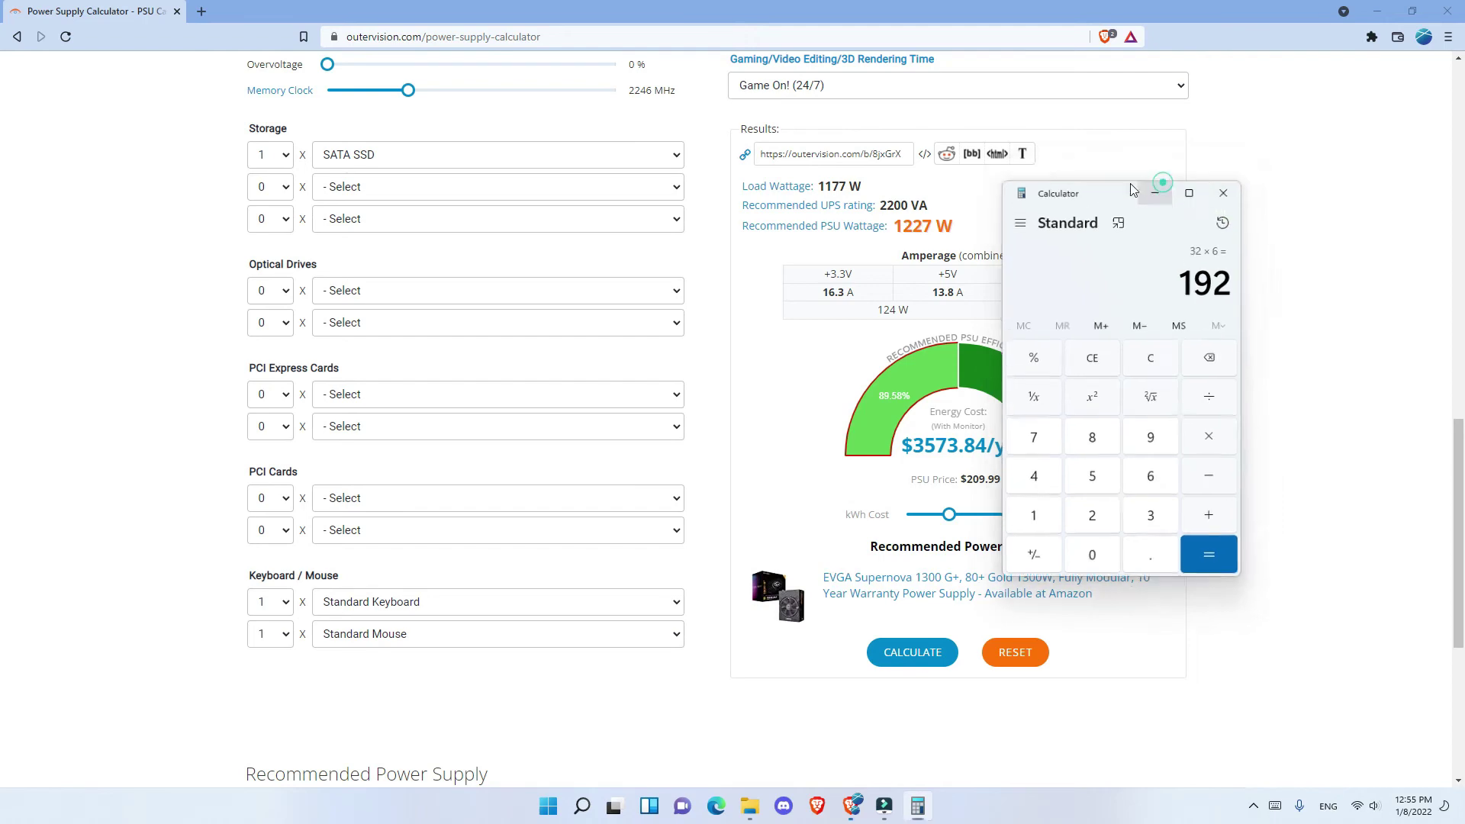
Step: Search the web for "6600 xt minerstat" in a new browser tab and open minerstat's AMD RX 6600 XT page
{"action": "left_click", "coordinate": [202, 10]}
{"action": "type", "text": "660"}
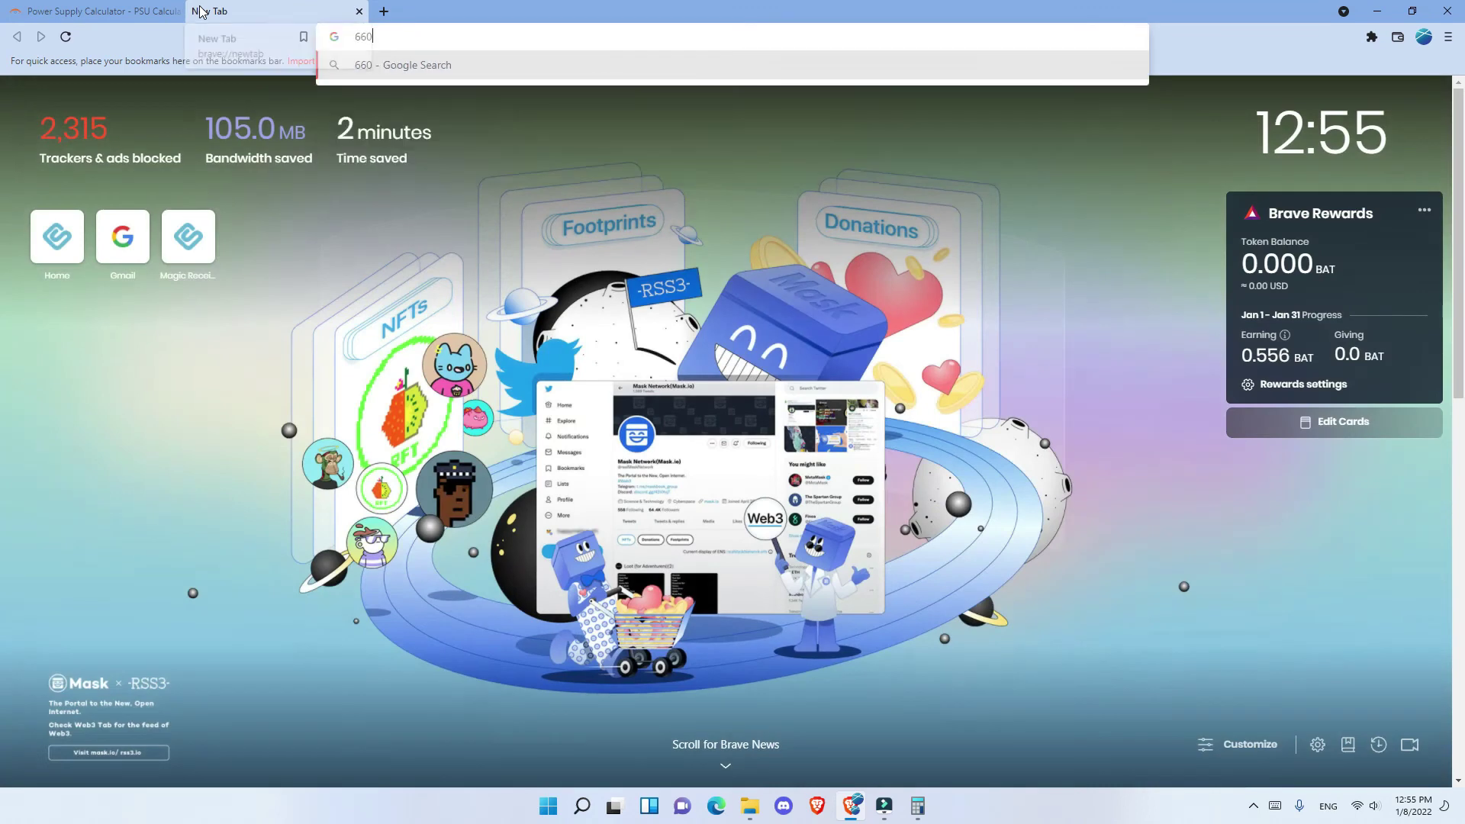
{"action": "type", "text": "0 xt minerstat"}
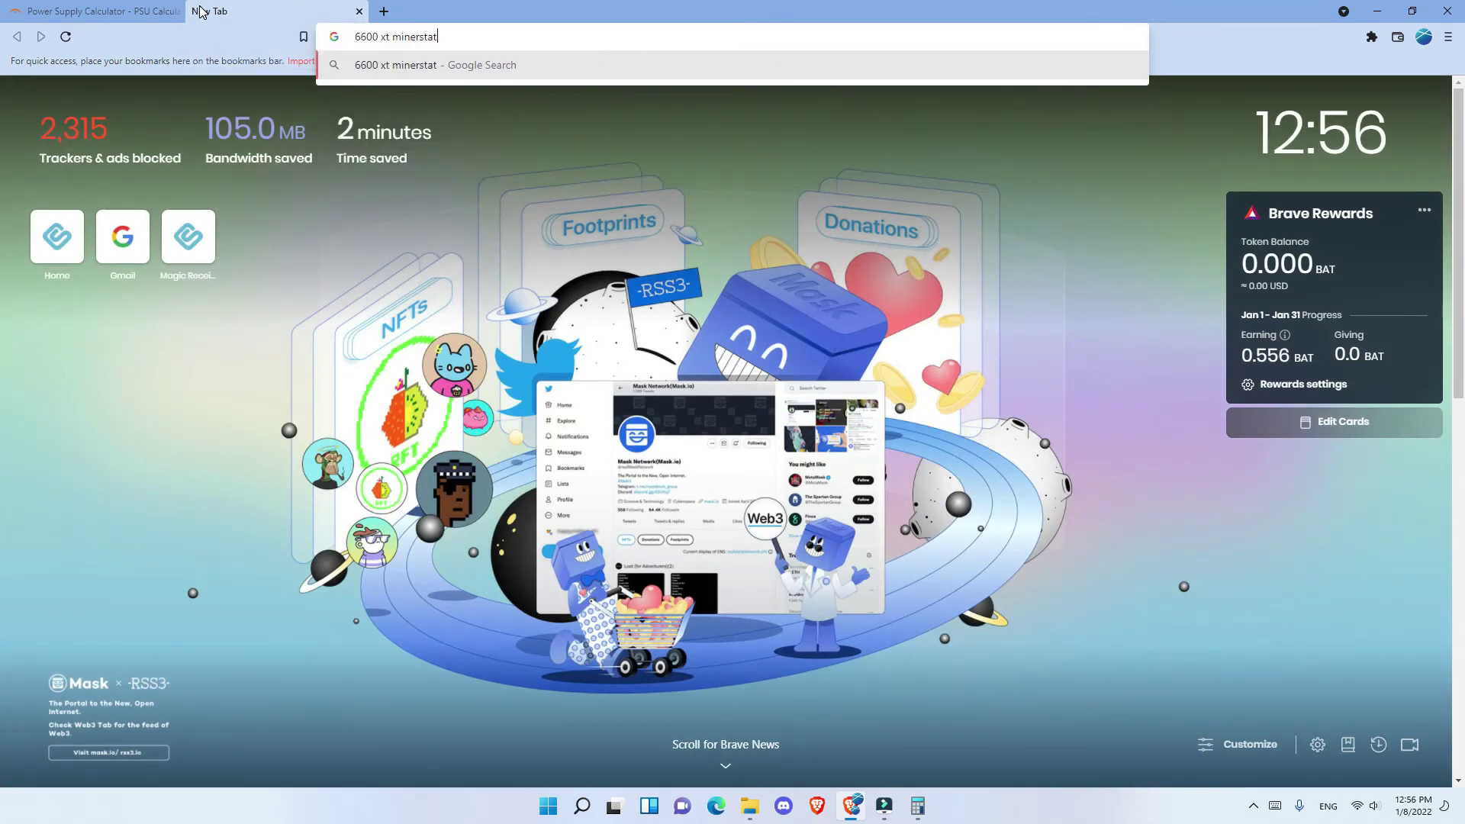
{"action": "key", "text": "Return"}
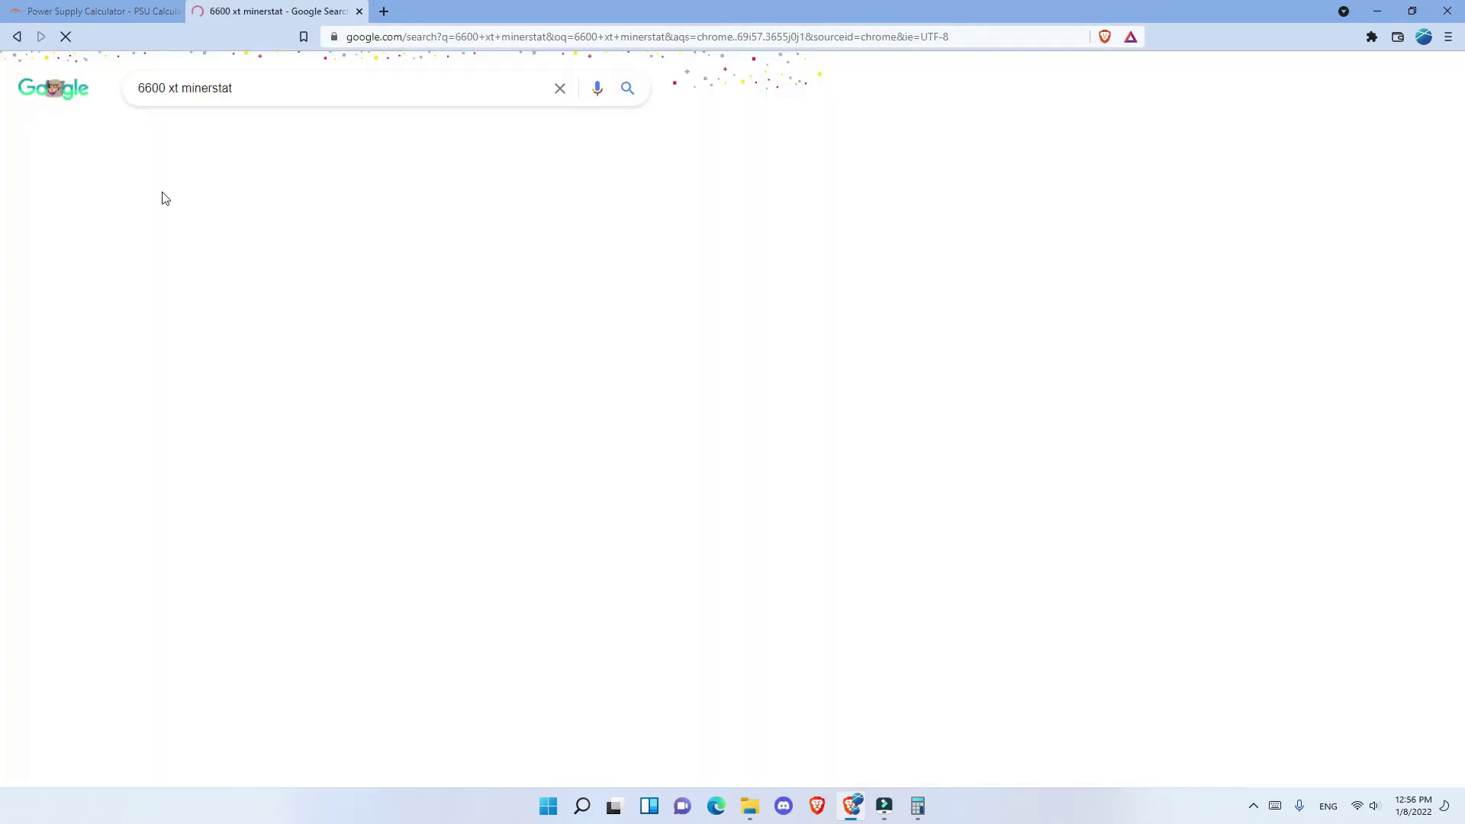
{"action": "left_click", "coordinate": [305, 222]}
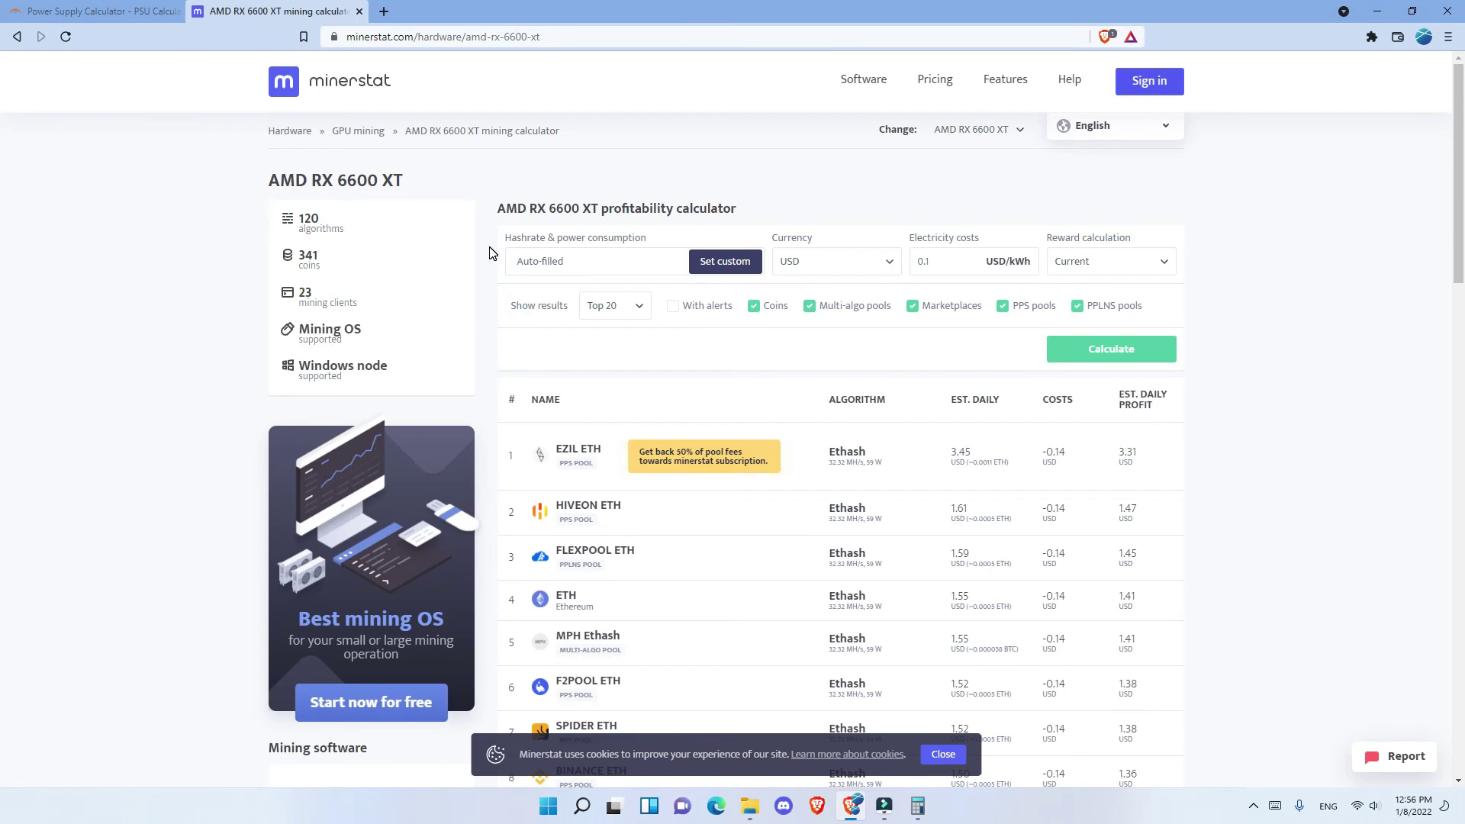
Step: Set the electricity cost to 0.3 USD/kWh, recalculate the profitability, and review the listed pools' daily earnings and costs
{"action": "left_click_drag", "start_coordinate": [923, 262], "coordinate": [928, 262]}
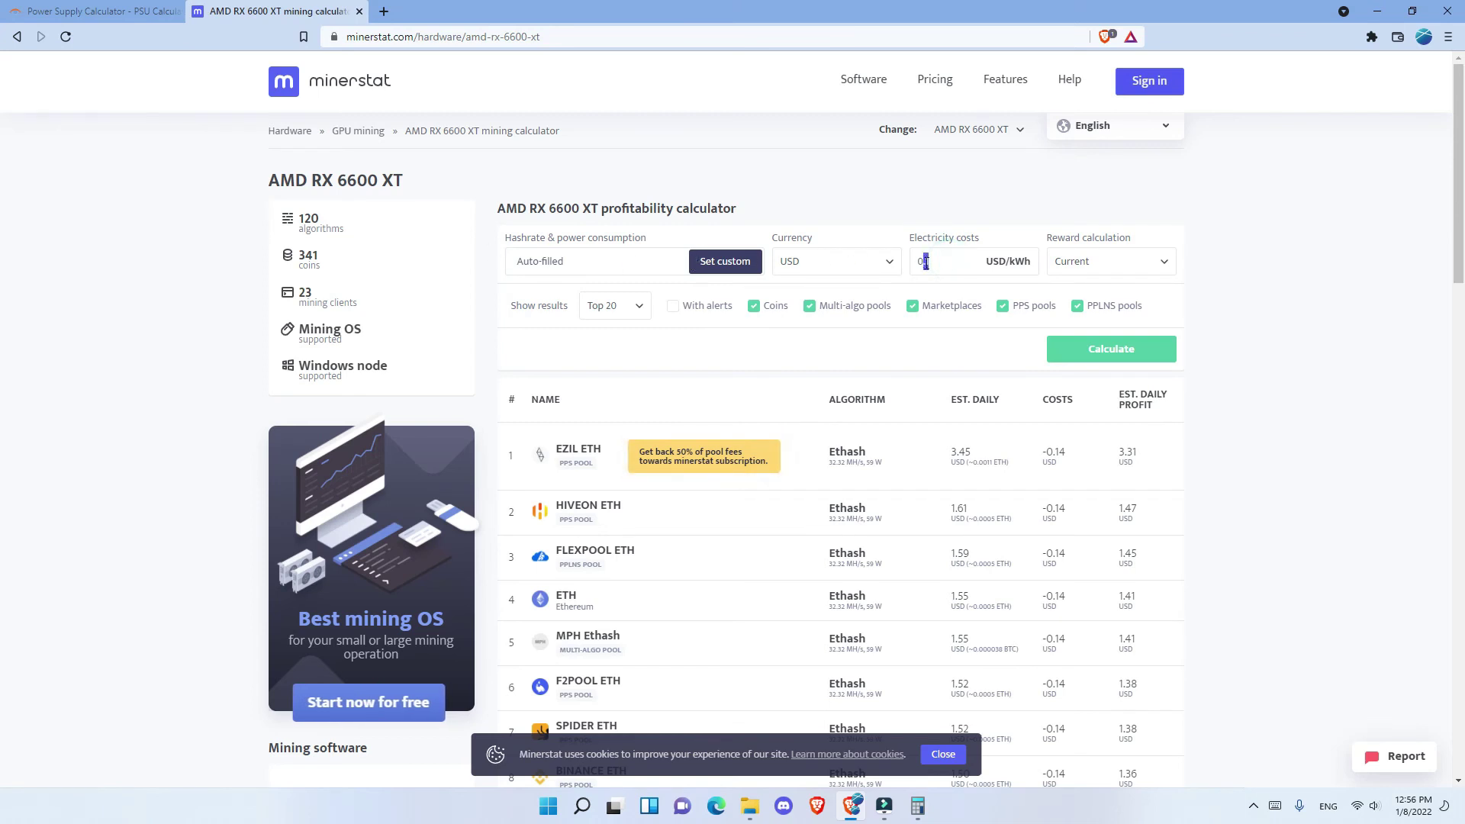
{"action": "type", "text": "3"}
{"action": "key", "text": "Return"}
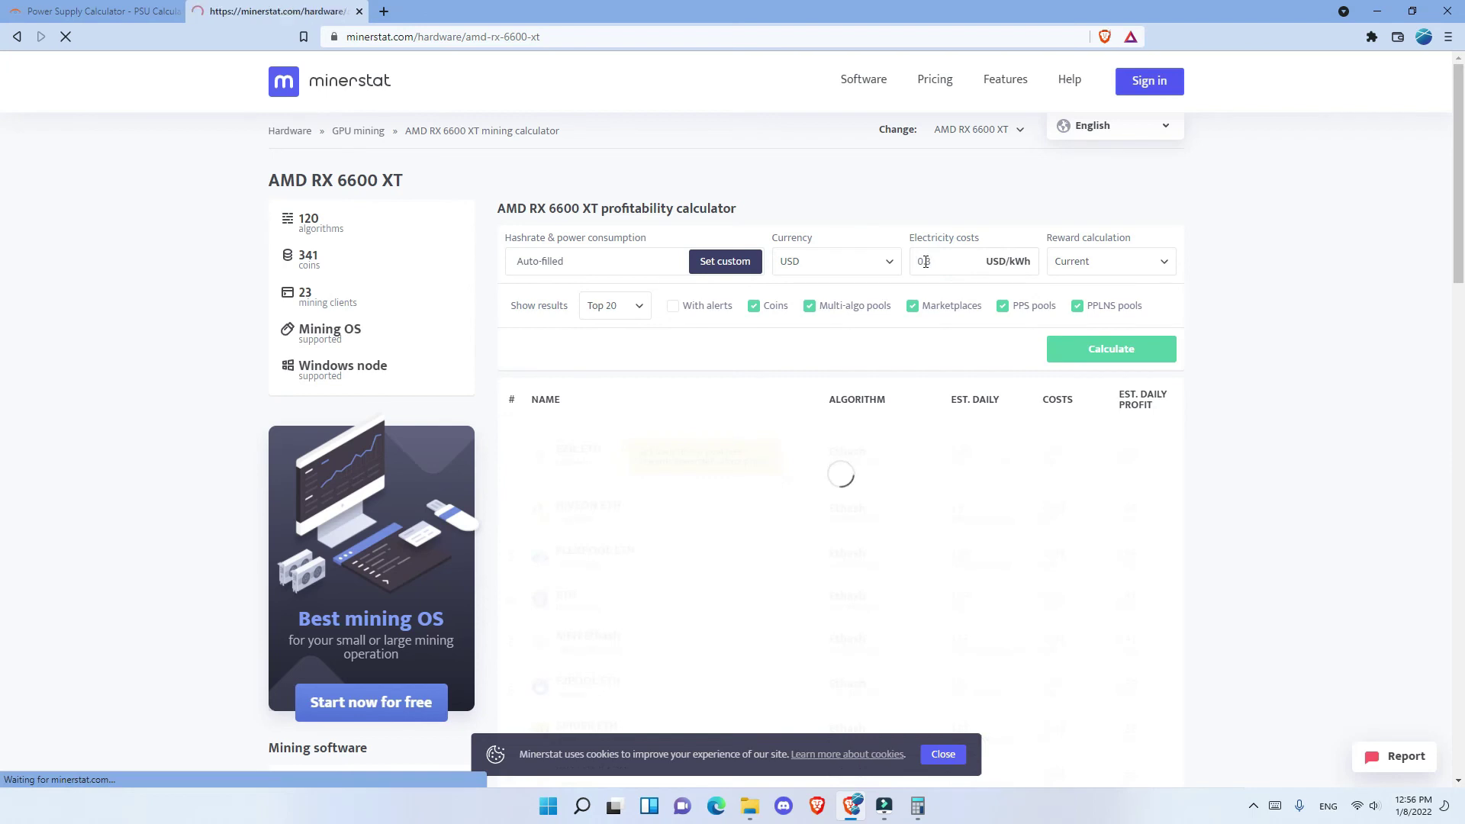
{"action": "scroll", "coordinate": [873, 277], "scroll_direction": "down", "scroll_amount": 1}
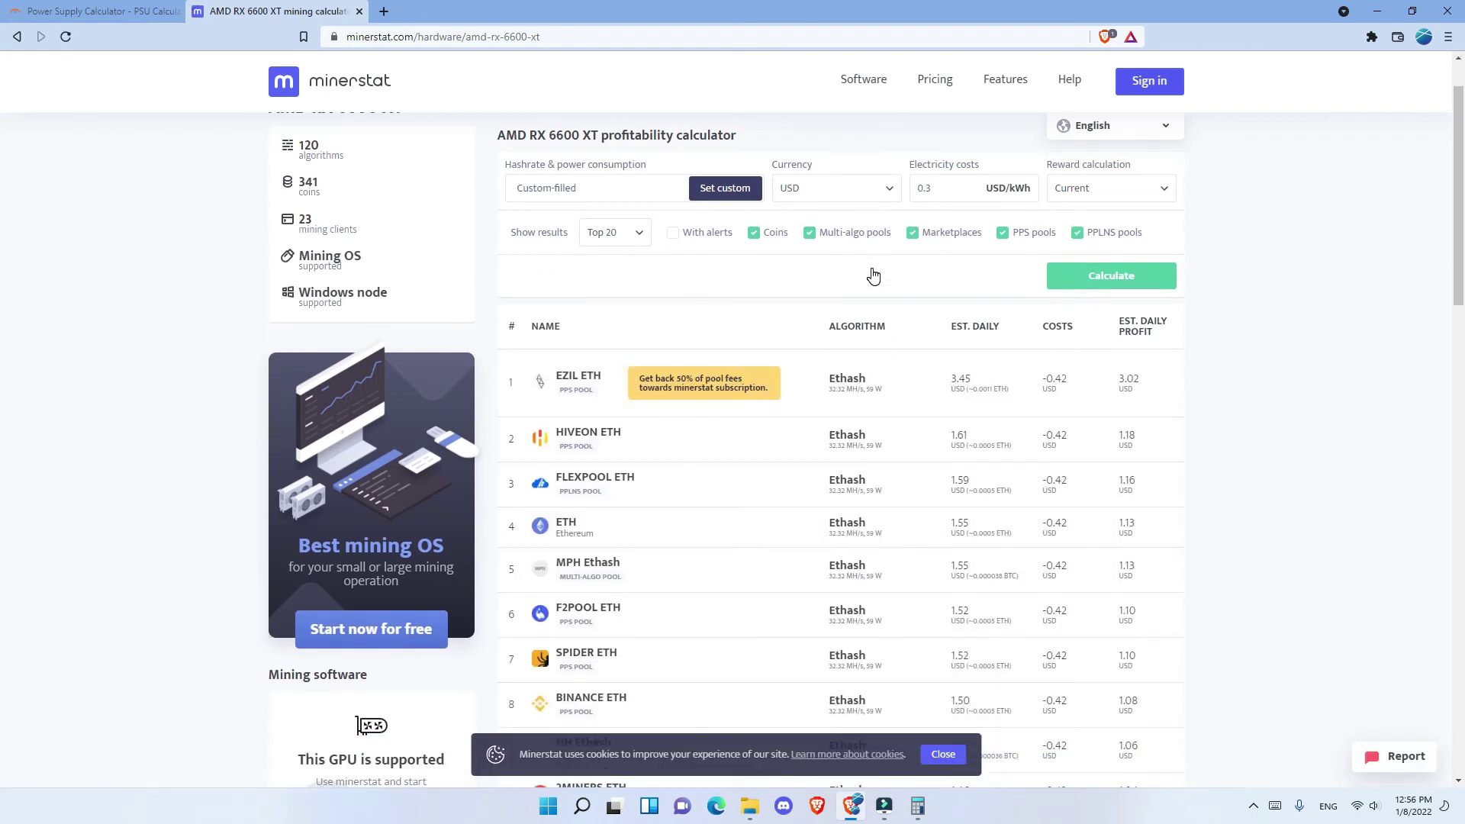
{"action": "scroll", "coordinate": [874, 276], "scroll_direction": "down", "scroll_amount": 3}
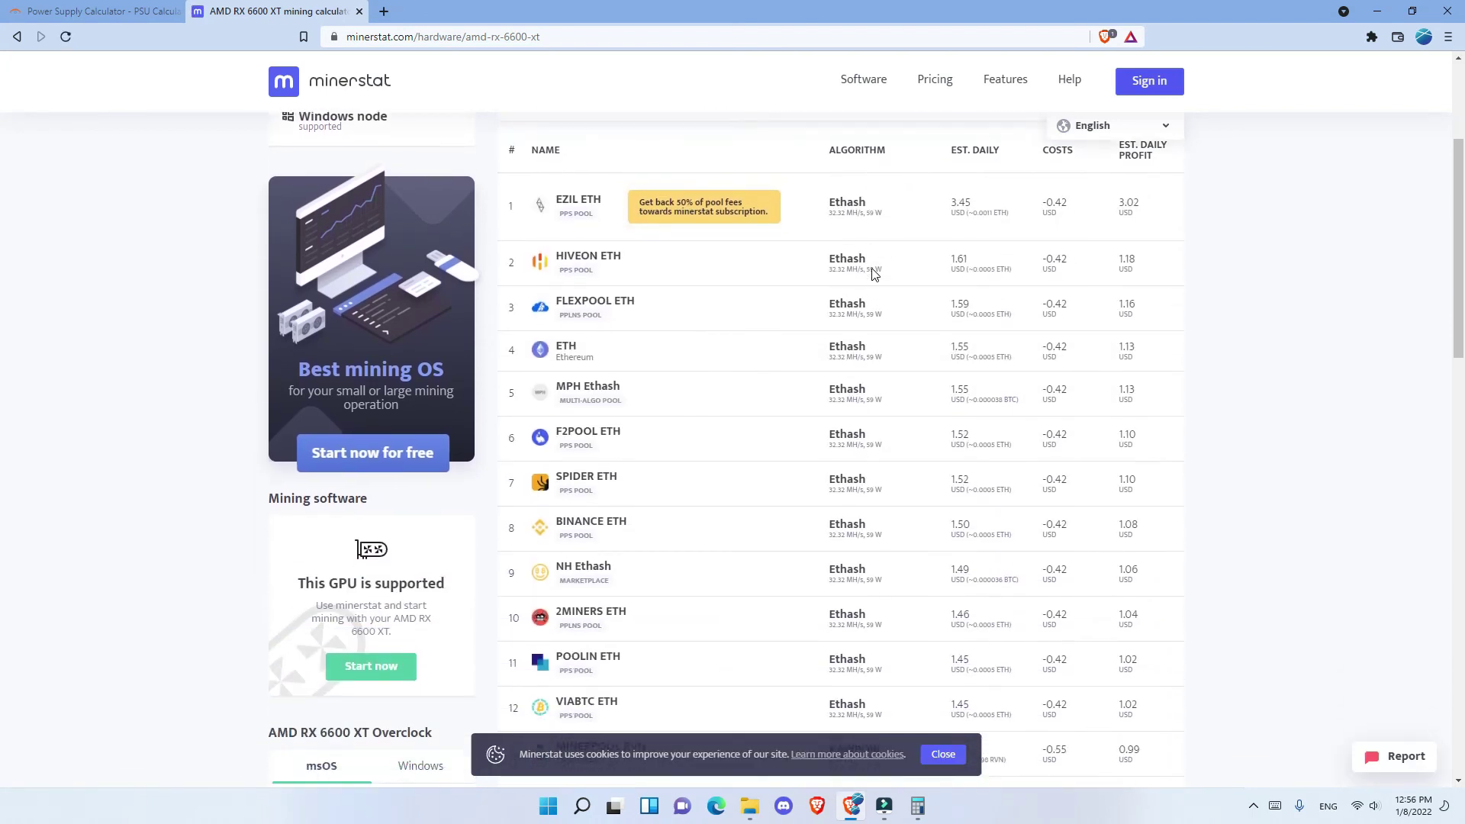
{"action": "scroll", "coordinate": [874, 276], "scroll_direction": "down", "scroll_amount": 5}
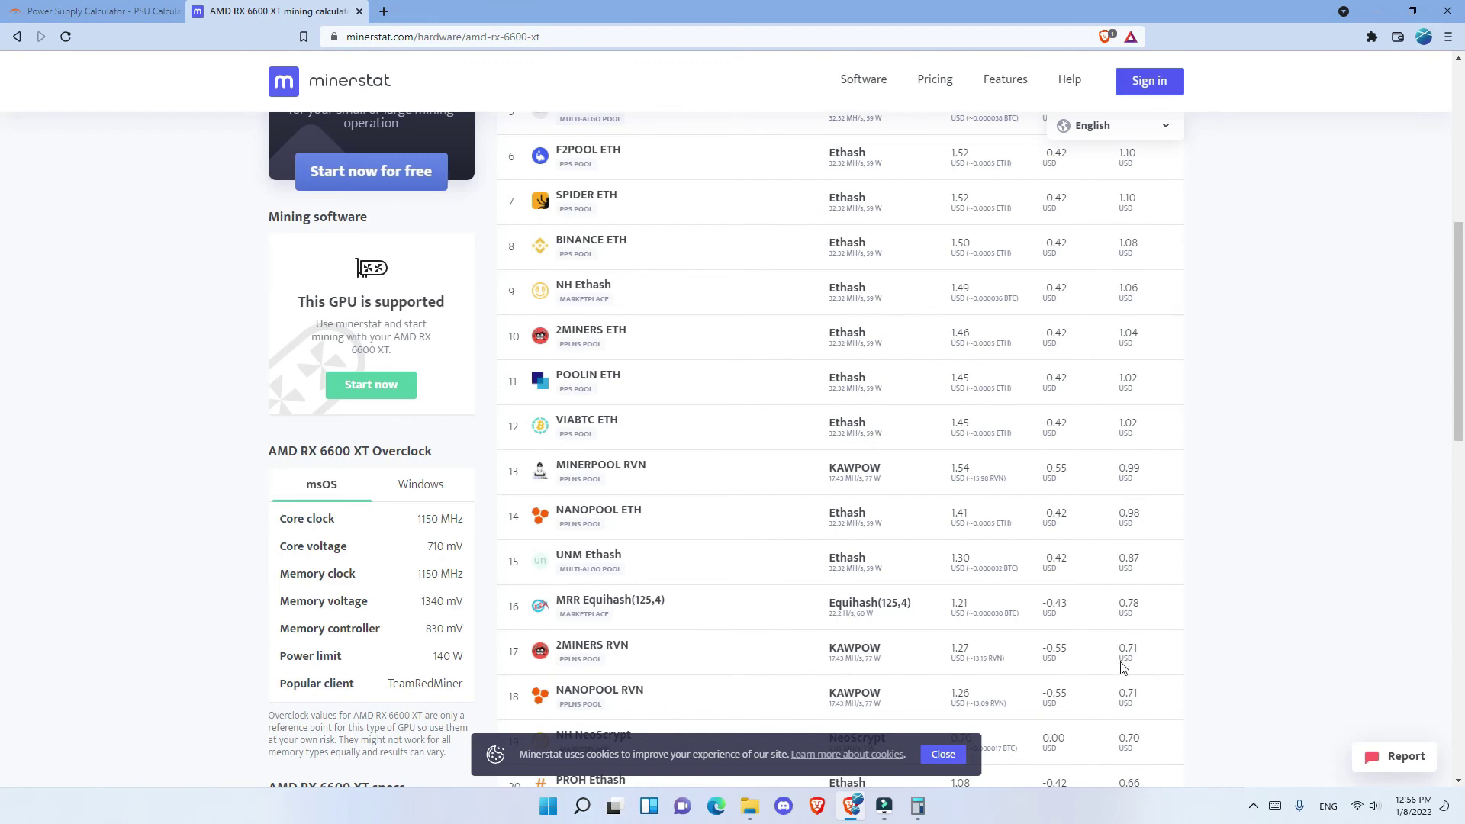
{"action": "scroll", "coordinate": [1158, 657], "scroll_direction": "up", "scroll_amount": 7}
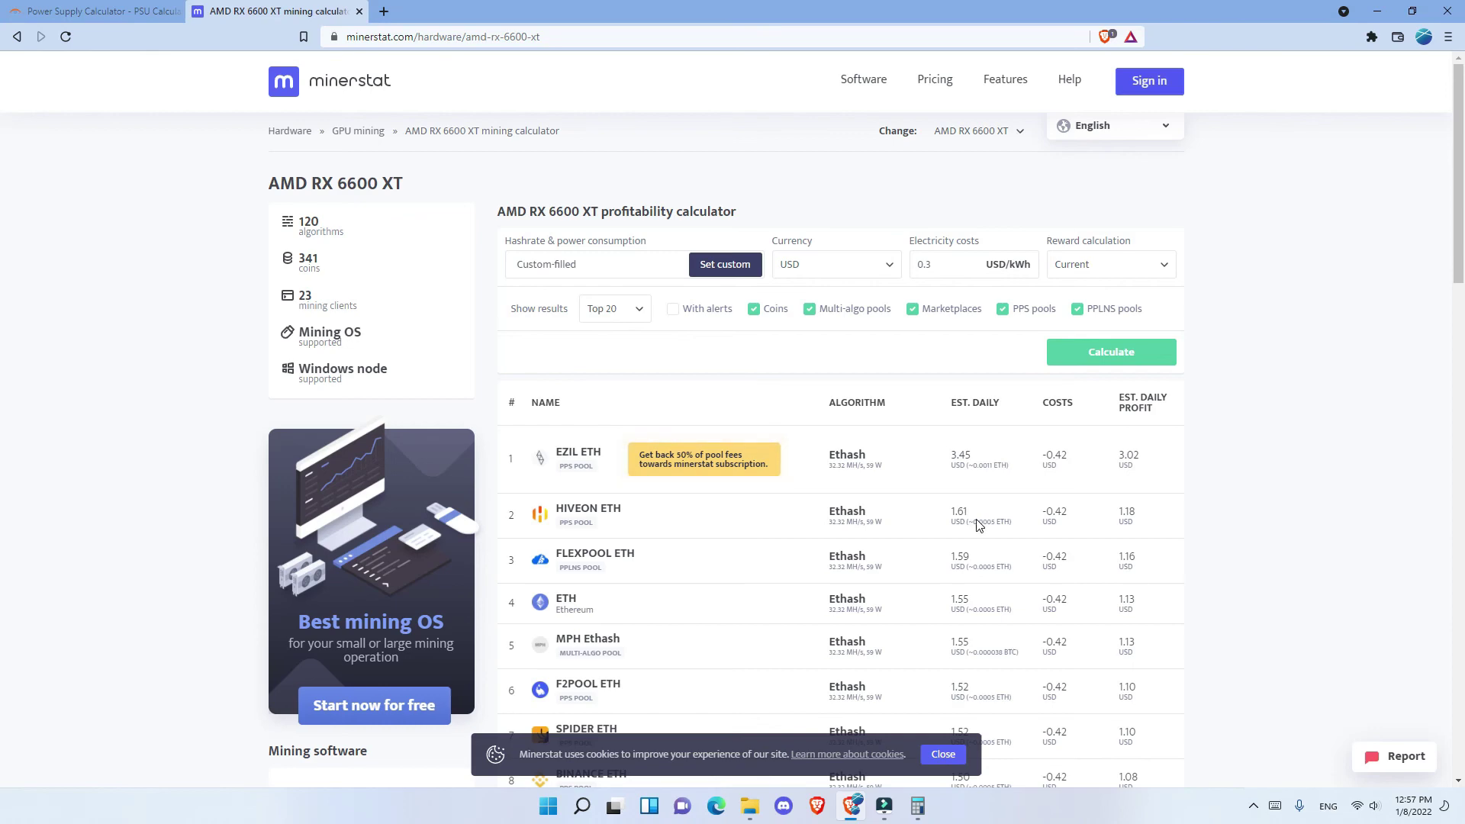
Step: Search the web for "btc" in a new tab and check the Bitcoin price chart and news
{"action": "left_click", "coordinate": [383, 13]}
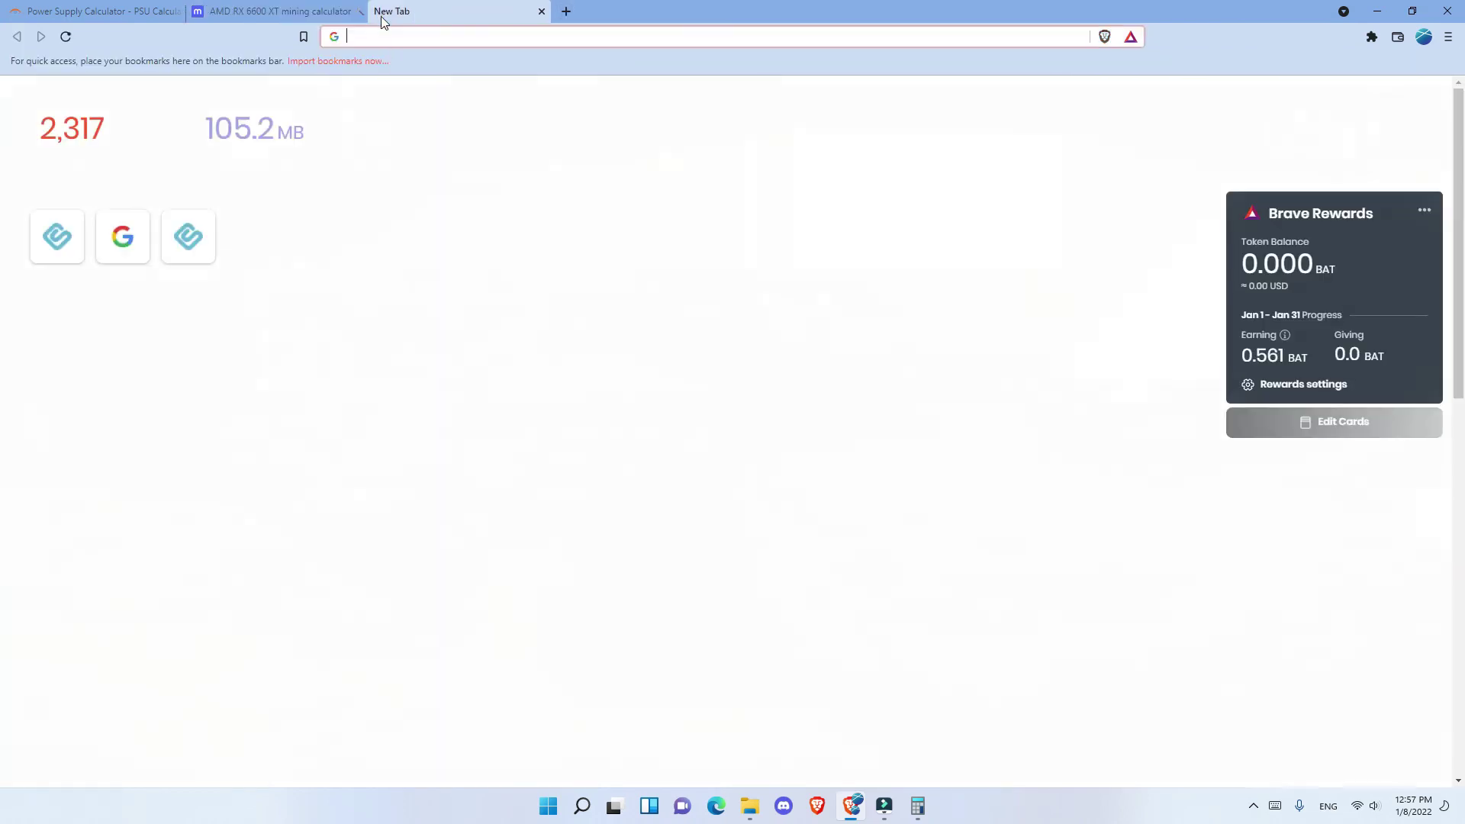
{"action": "type", "text": "btc"}
{"action": "key", "text": "Return"}
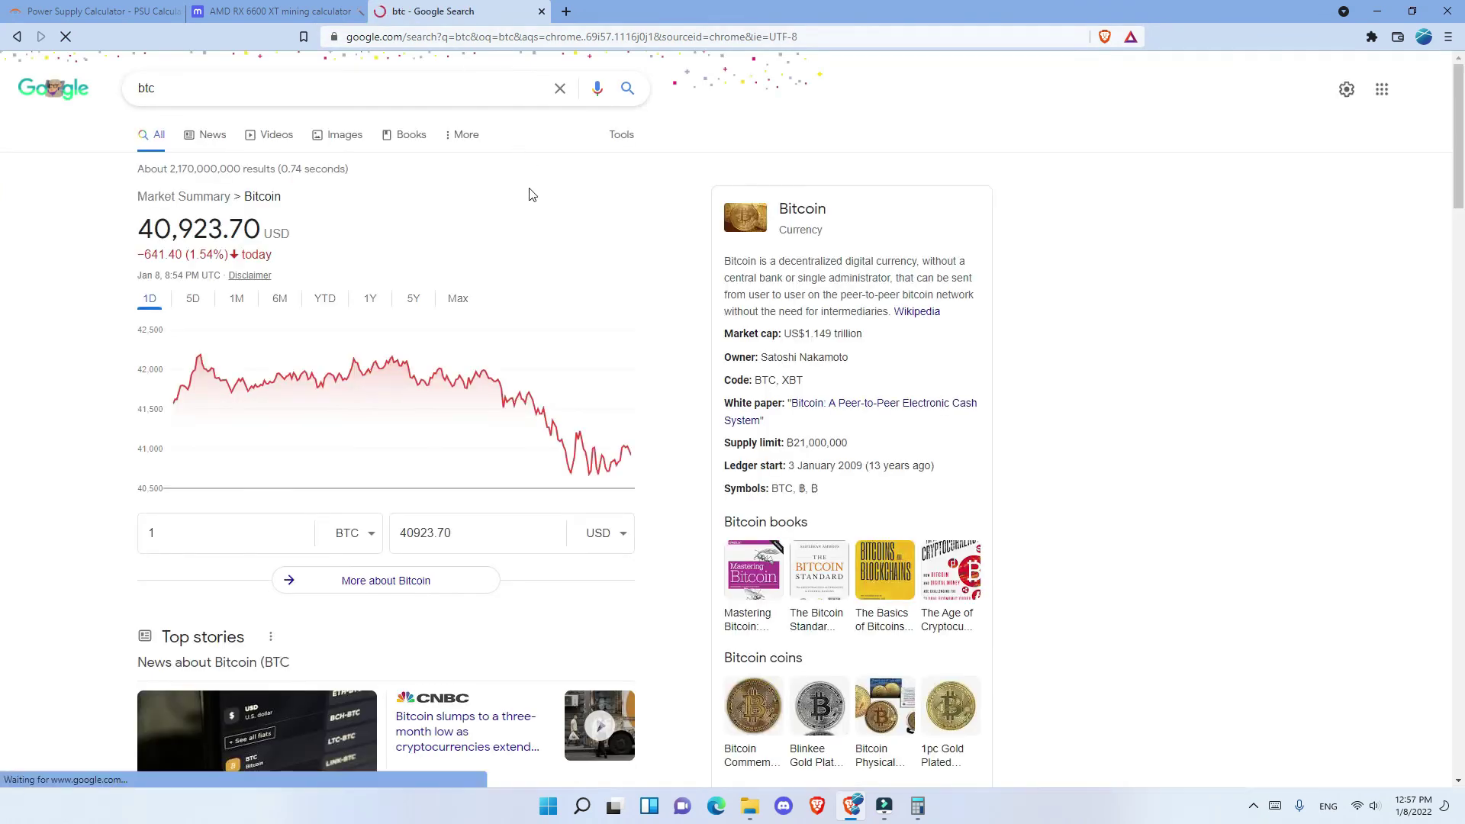
{"action": "scroll", "coordinate": [532, 195], "scroll_direction": "down", "scroll_amount": 3}
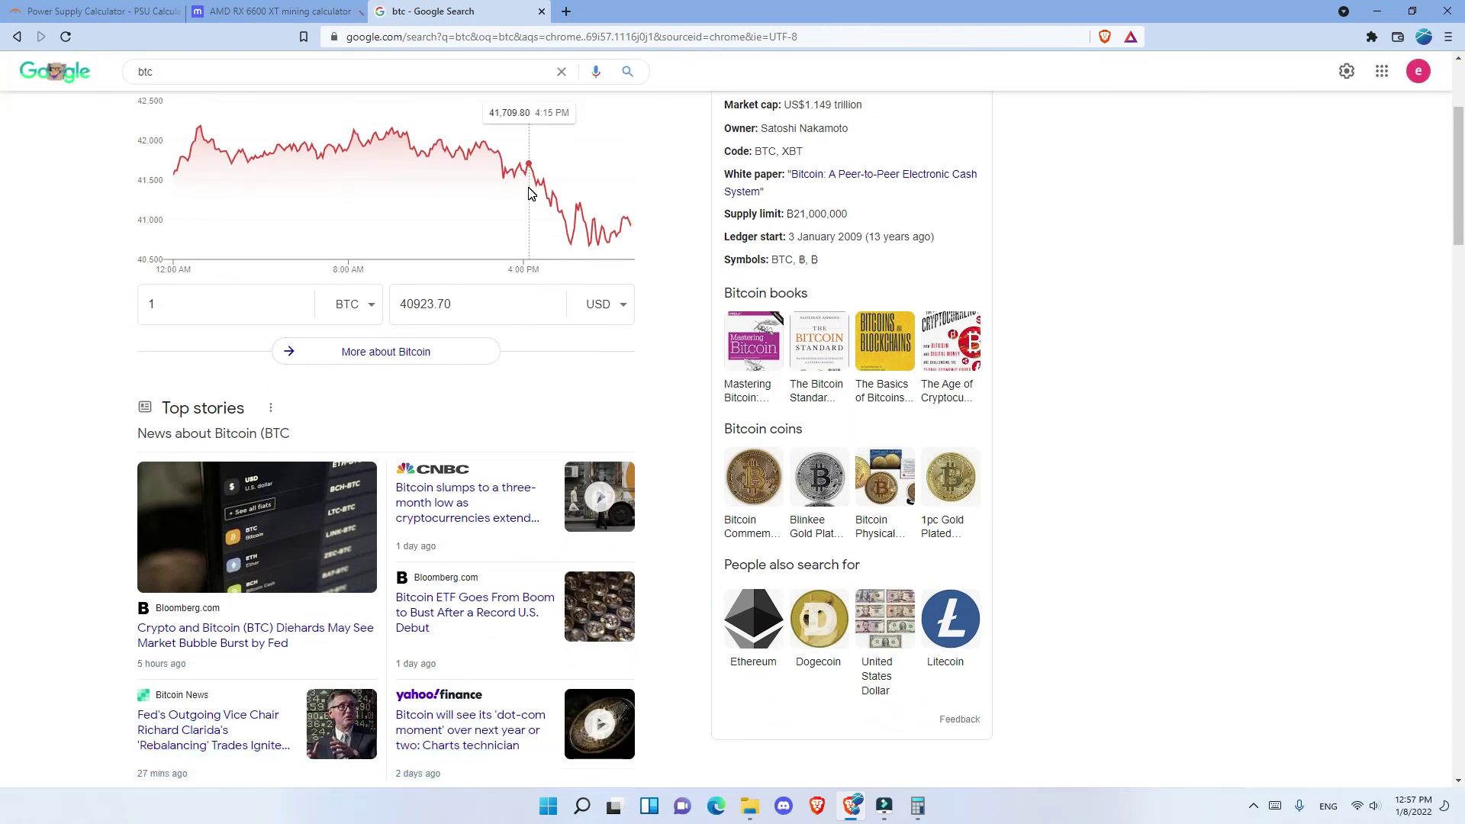
{"action": "scroll", "coordinate": [532, 195], "scroll_direction": "up", "scroll_amount": 3}
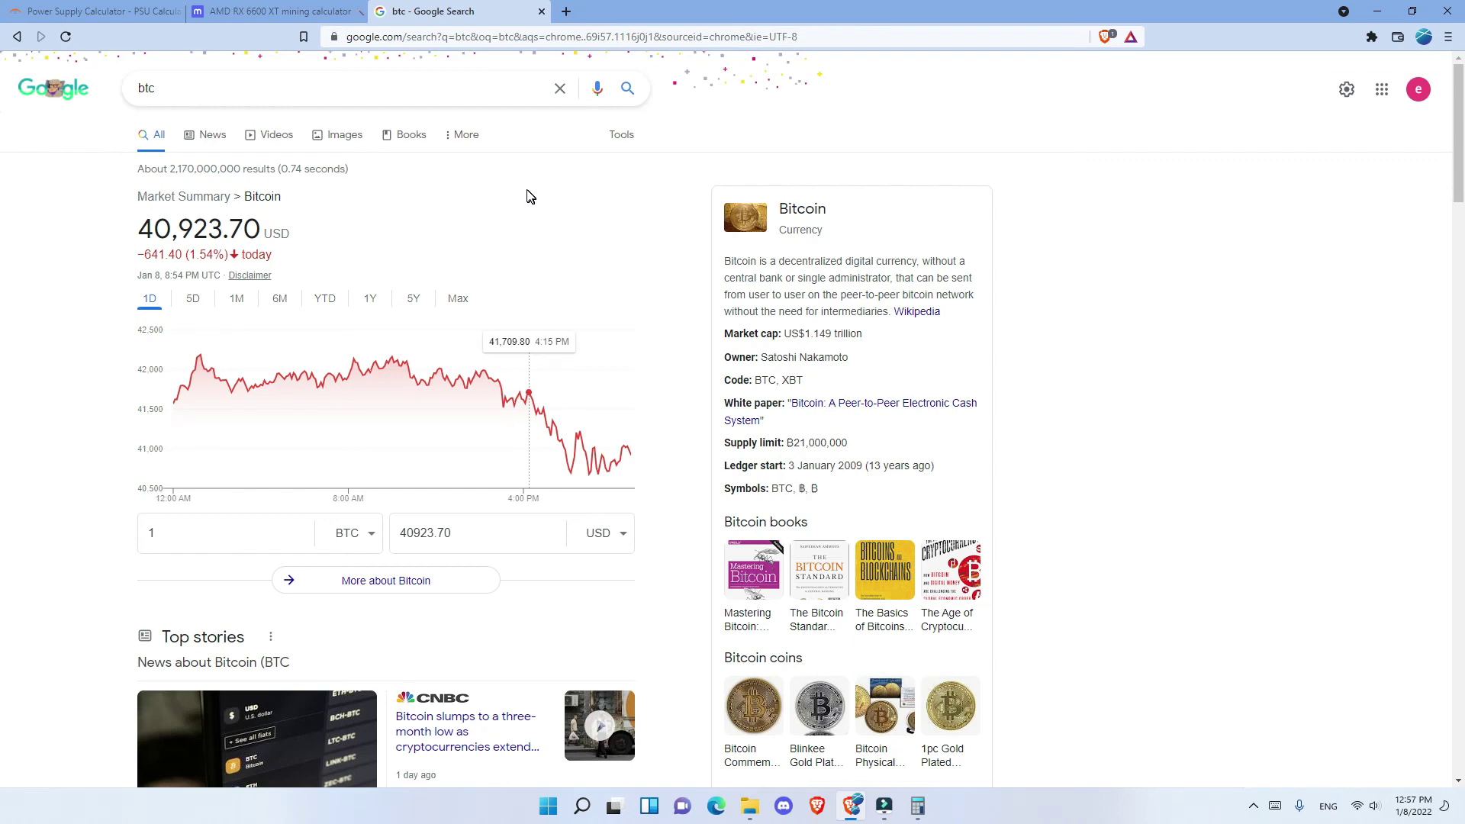
Step: Return to the minerstat page and use Calculator to multiply 2 by 6, and the product by 30
{"action": "left_click", "coordinate": [271, 11]}
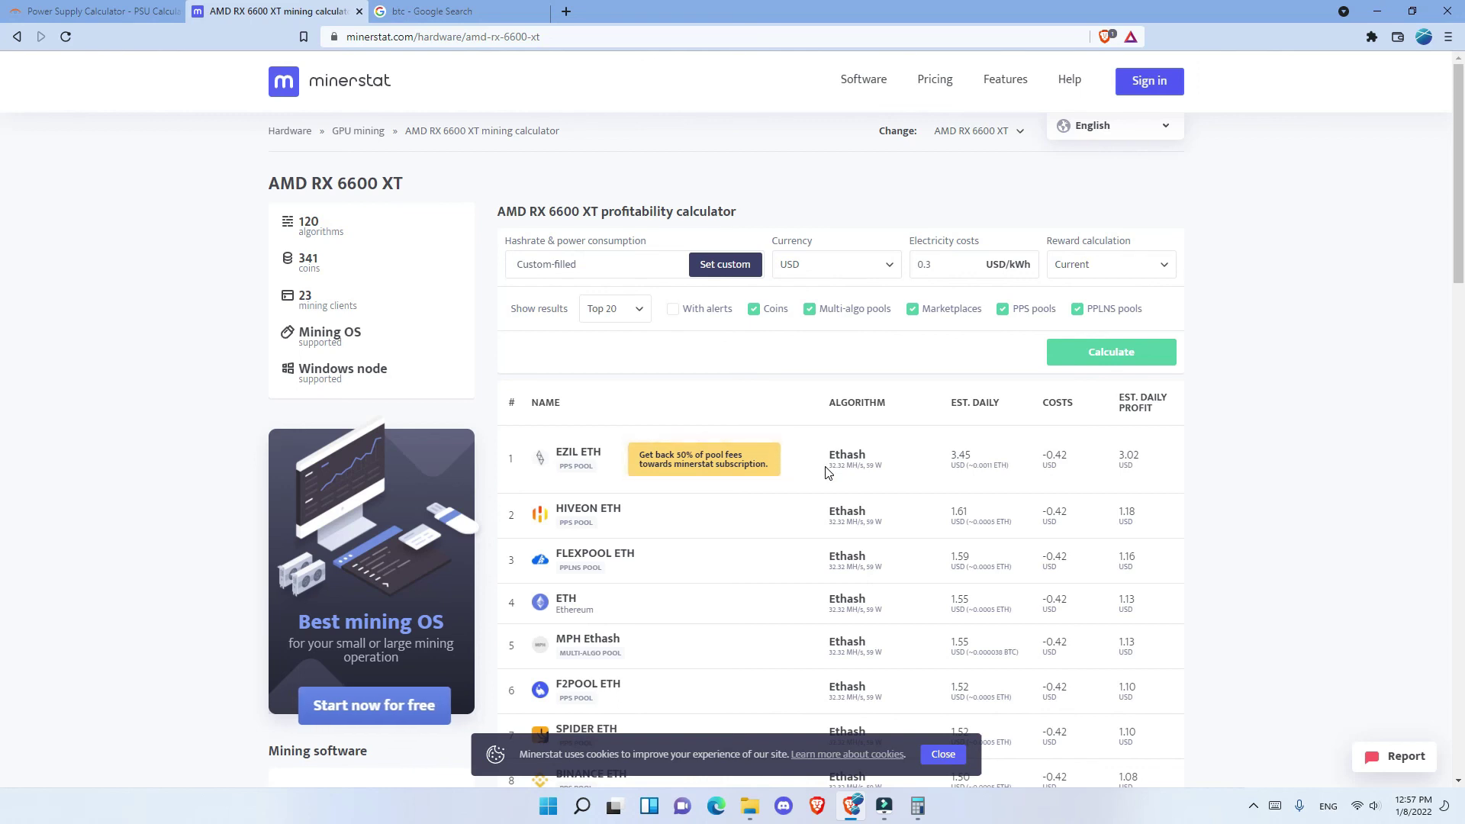
{"action": "left_click", "coordinate": [919, 808]}
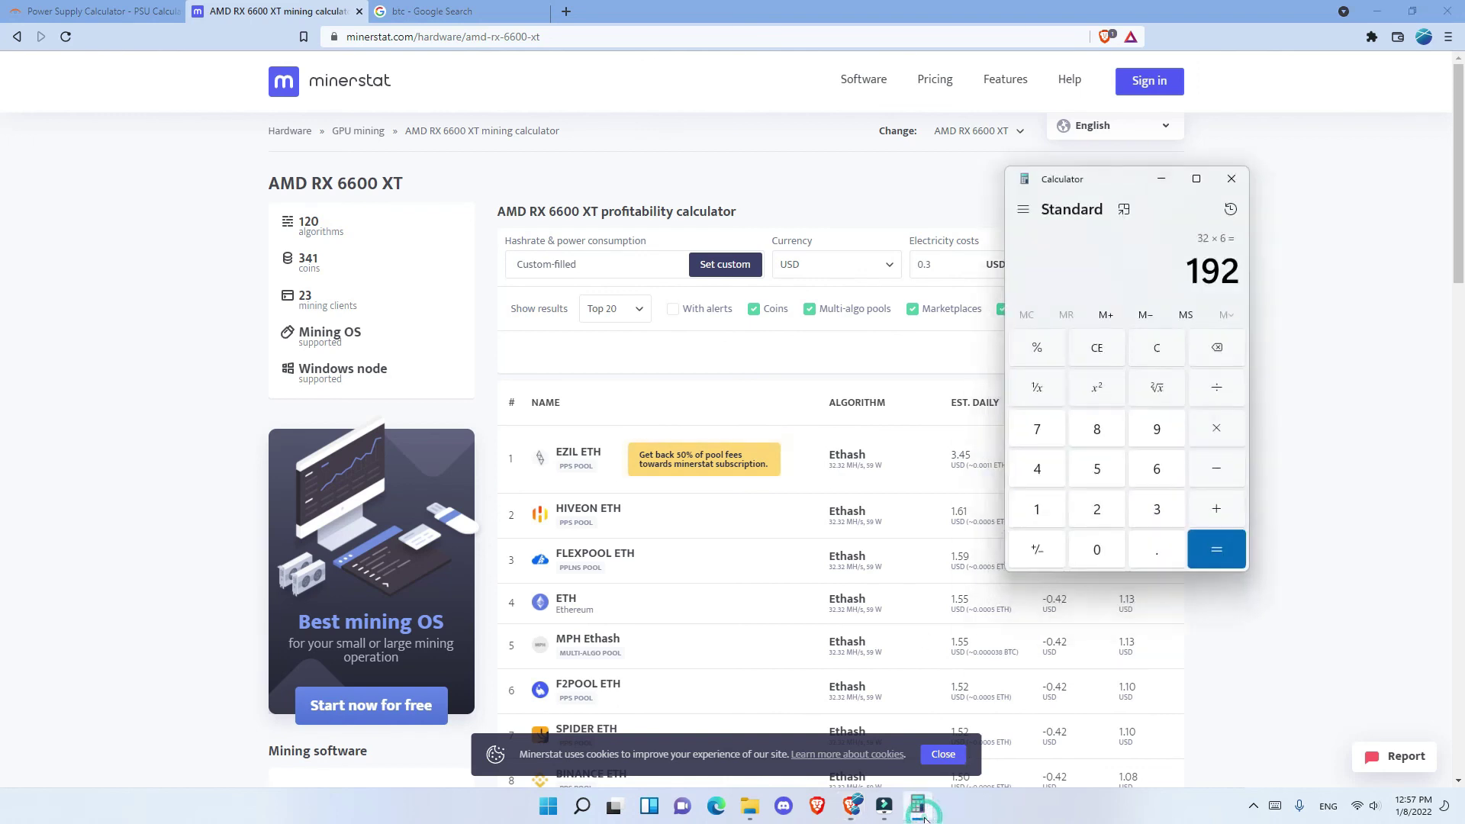
{"action": "left_click", "coordinate": [1096, 353]}
{"action": "left_click", "coordinate": [1097, 509]}
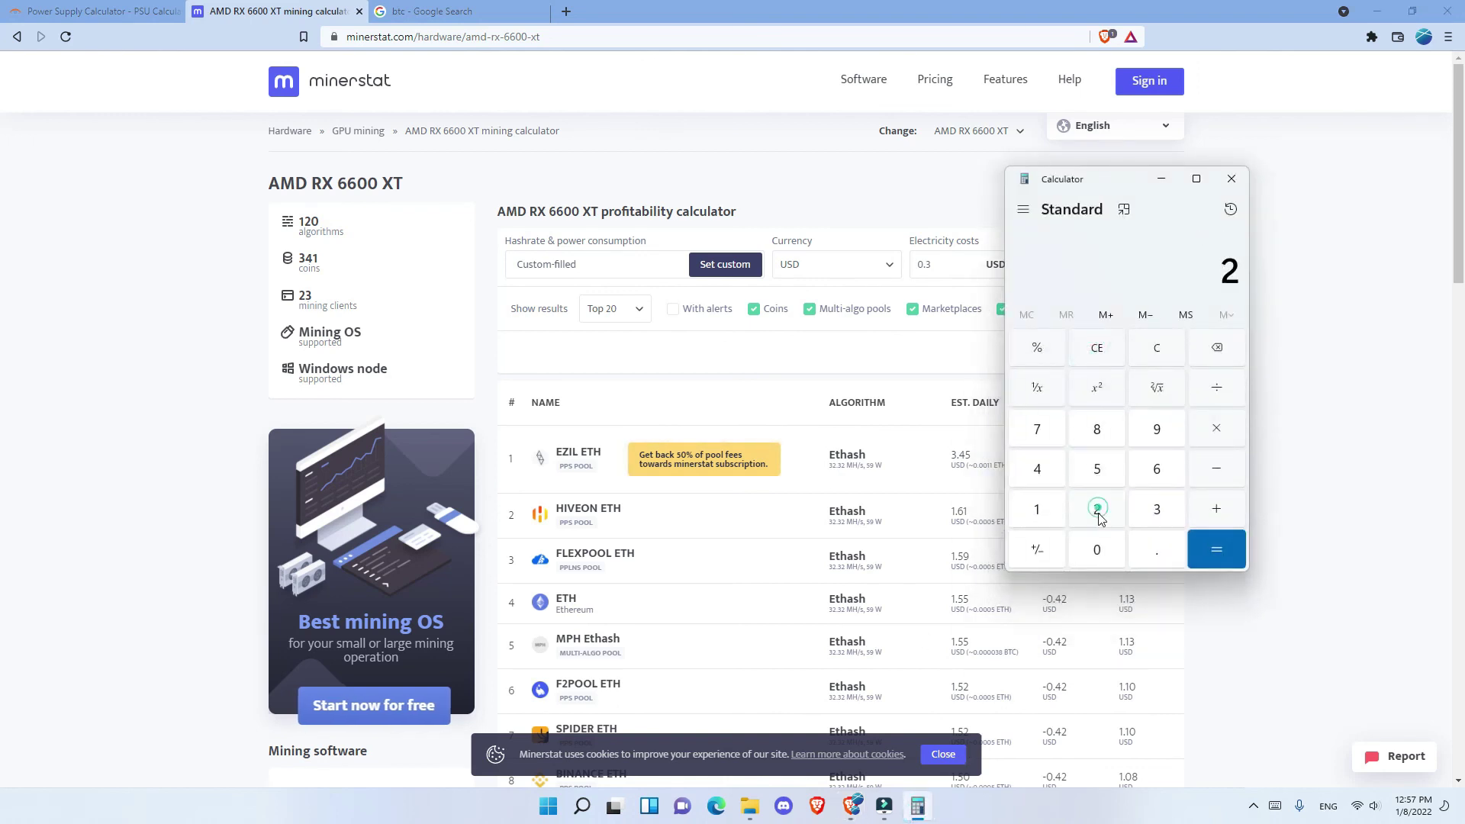
{"action": "left_click", "coordinate": [1216, 428]}
{"action": "left_click", "coordinate": [1153, 469]}
{"action": "left_click", "coordinate": [1220, 563]}
{"action": "left_click", "coordinate": [1217, 429]}
{"action": "left_click", "coordinate": [1178, 509]}
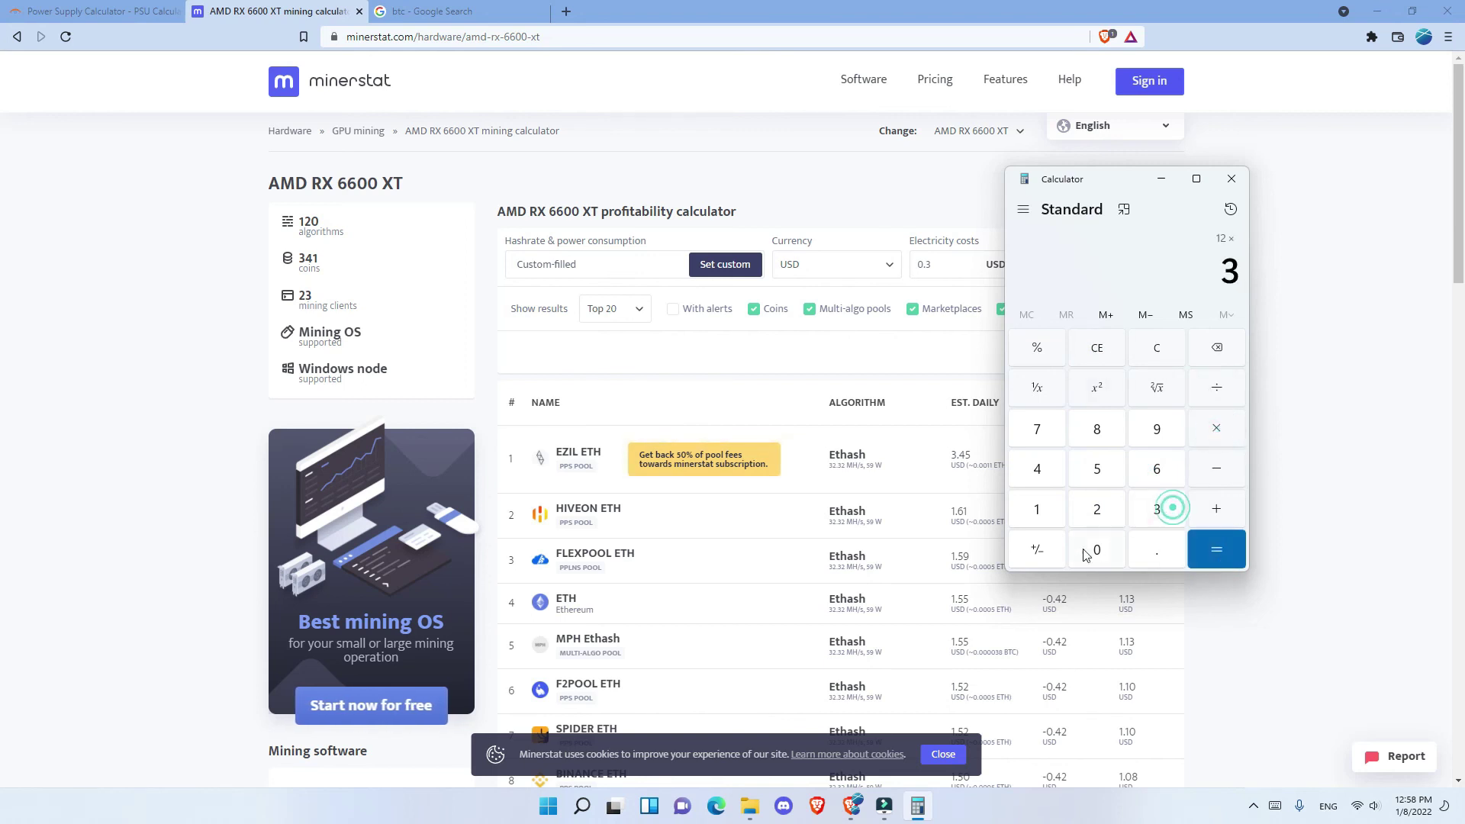
{"action": "left_click", "coordinate": [1097, 549]}
{"action": "left_click", "coordinate": [1227, 562]}
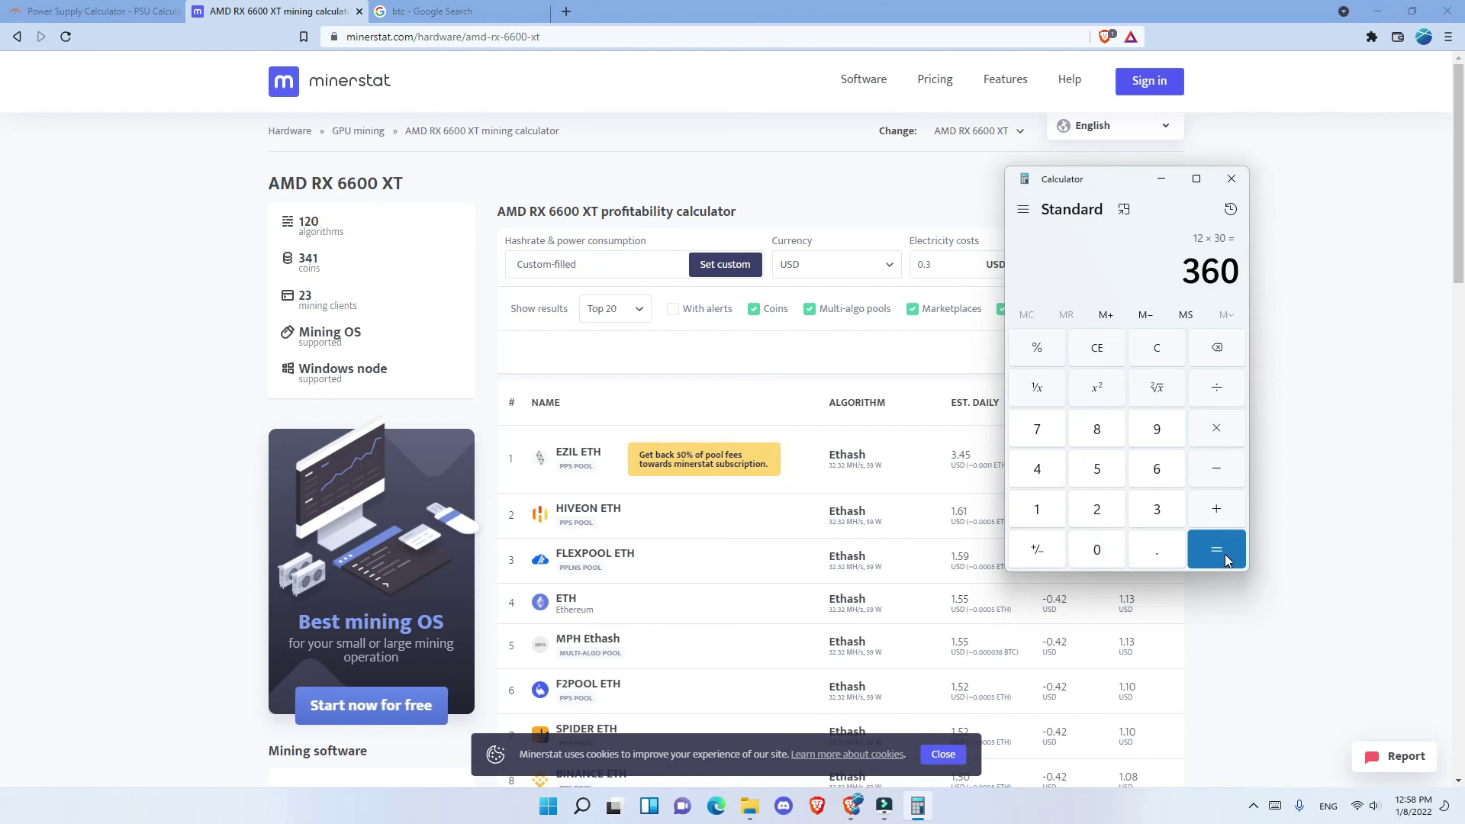
Step: Clear the calculator and divide 4100 by 360
{"action": "left_click", "coordinate": [1215, 348]}
{"action": "left_click", "coordinate": [1044, 479]}
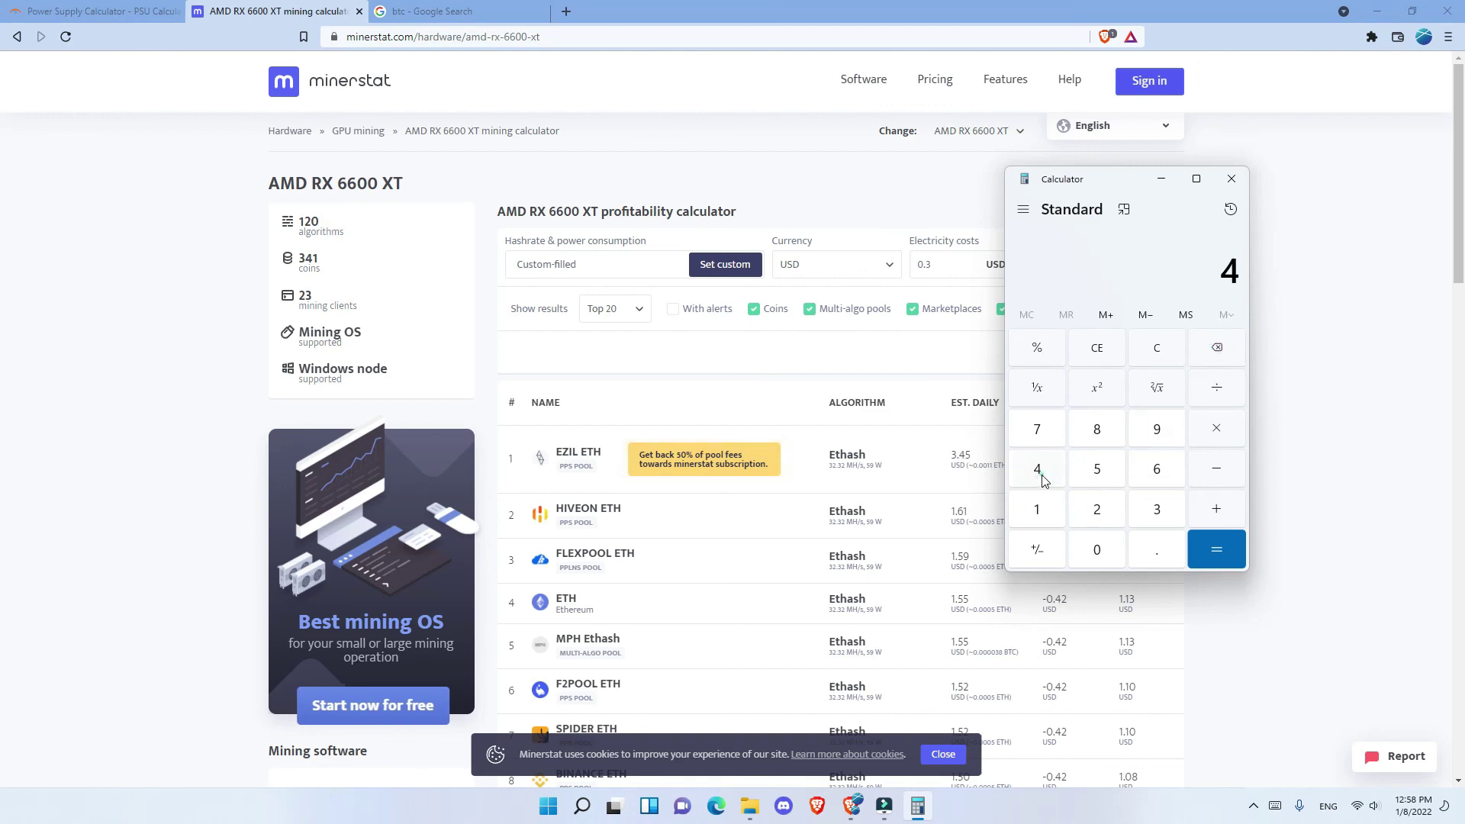
{"action": "left_click", "coordinate": [1053, 519]}
{"action": "left_click", "coordinate": [1099, 549]}
{"action": "left_click", "coordinate": [1100, 550]}
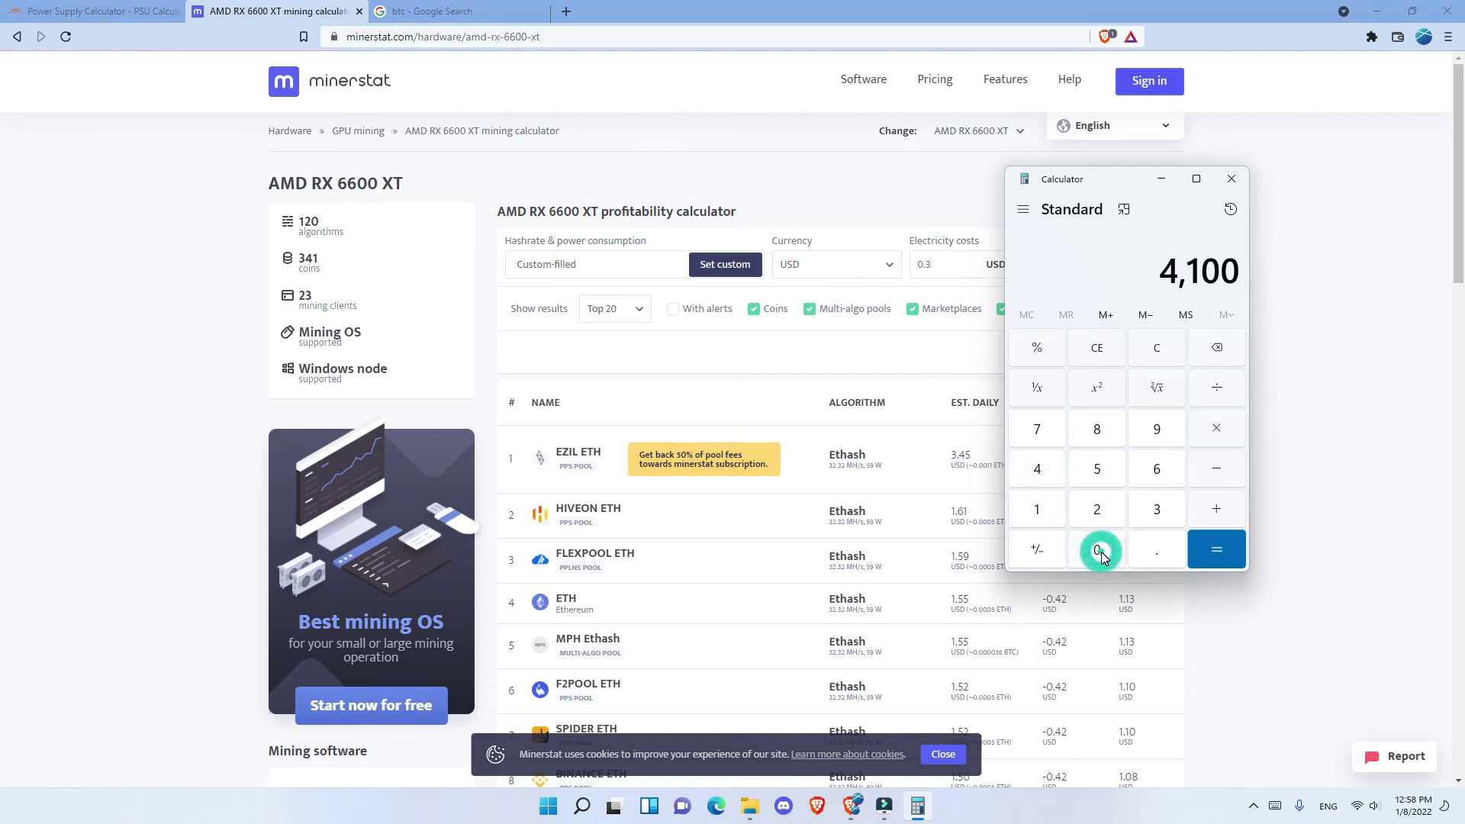
{"action": "left_click", "coordinate": [1217, 387]}
{"action": "left_click", "coordinate": [1157, 509]}
{"action": "left_click", "coordinate": [1158, 468]}
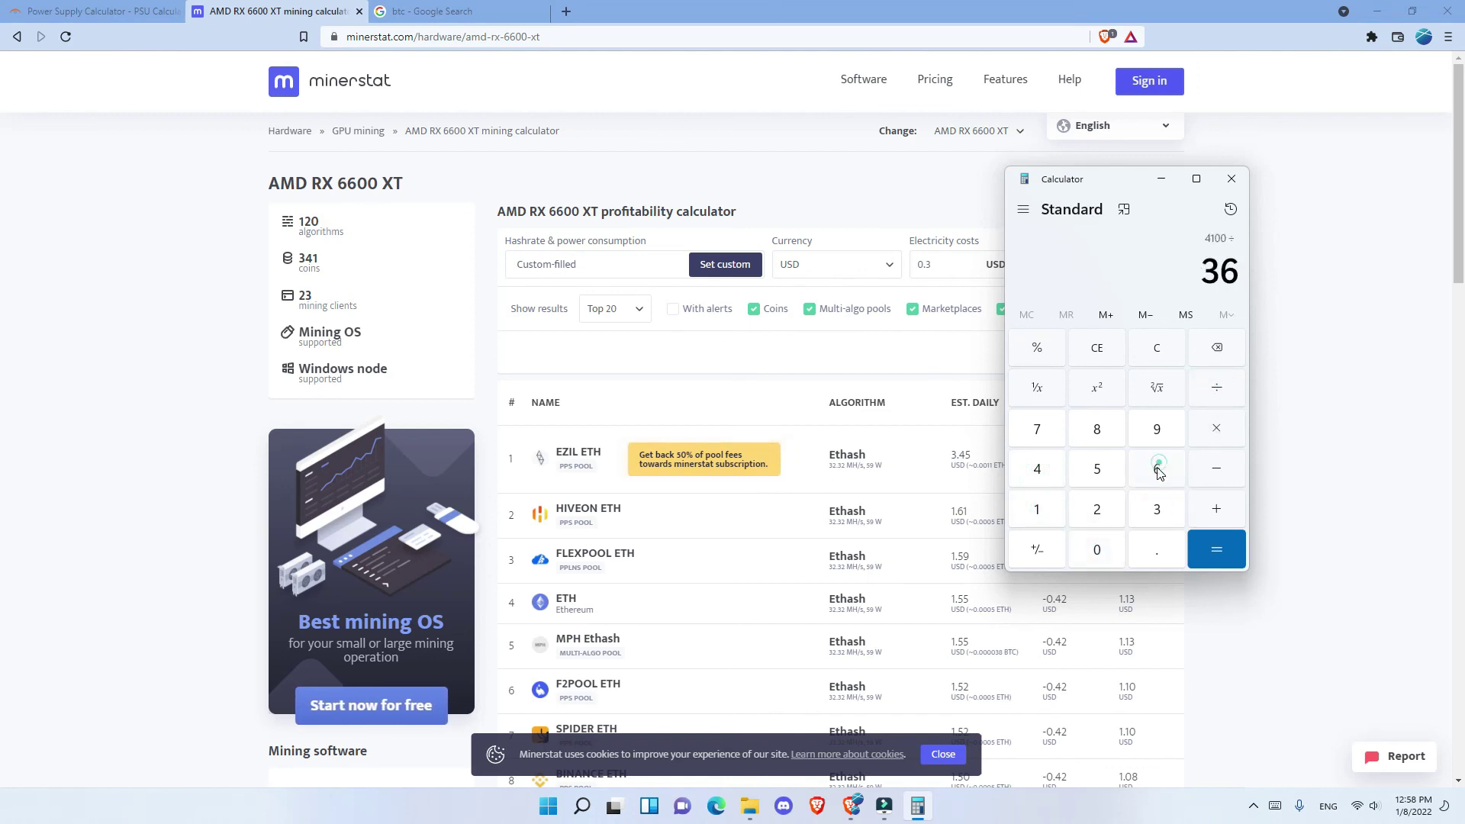
{"action": "left_click", "coordinate": [1099, 549]}
{"action": "left_click", "coordinate": [1218, 546]}
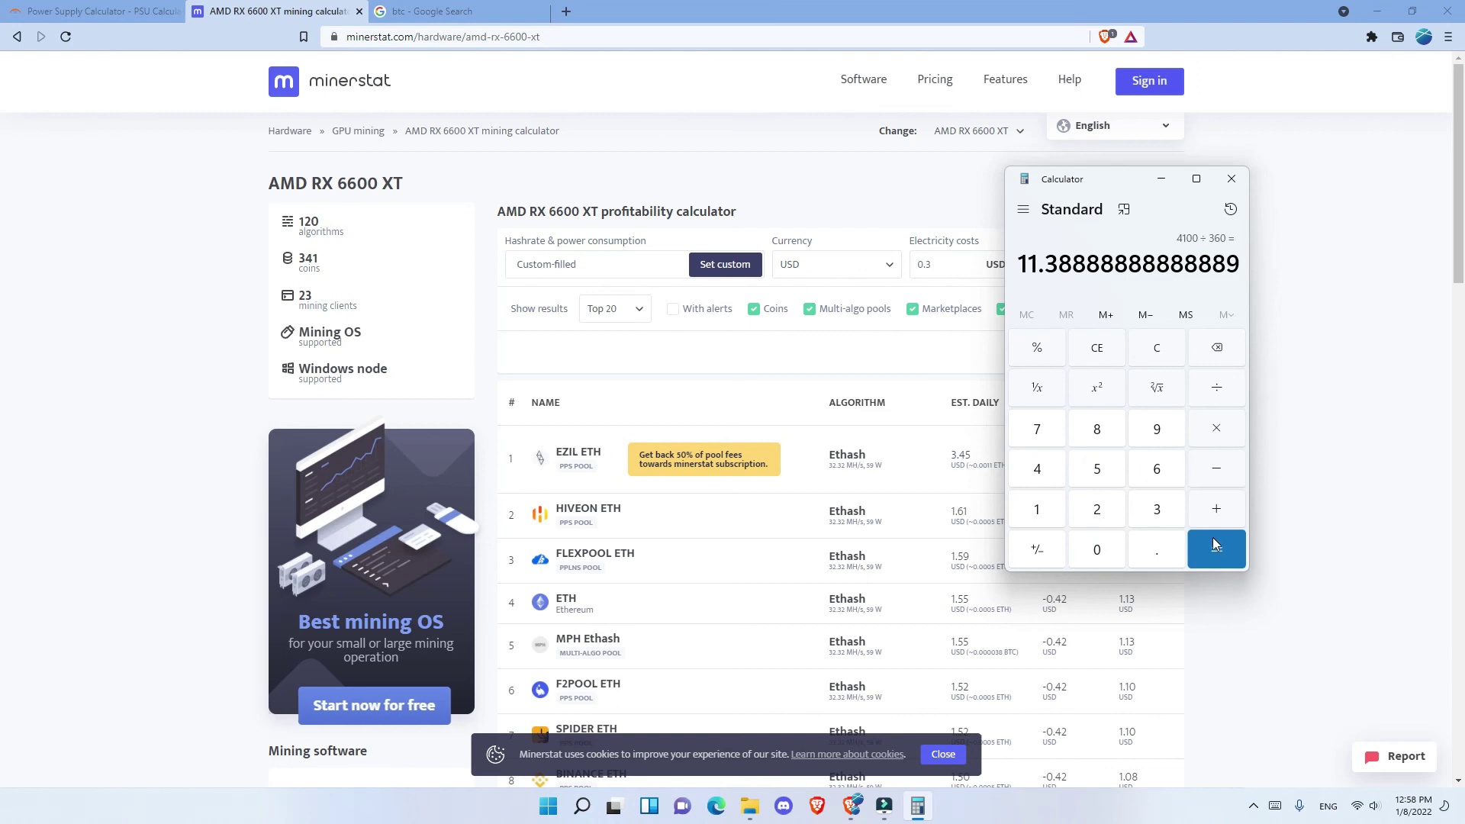